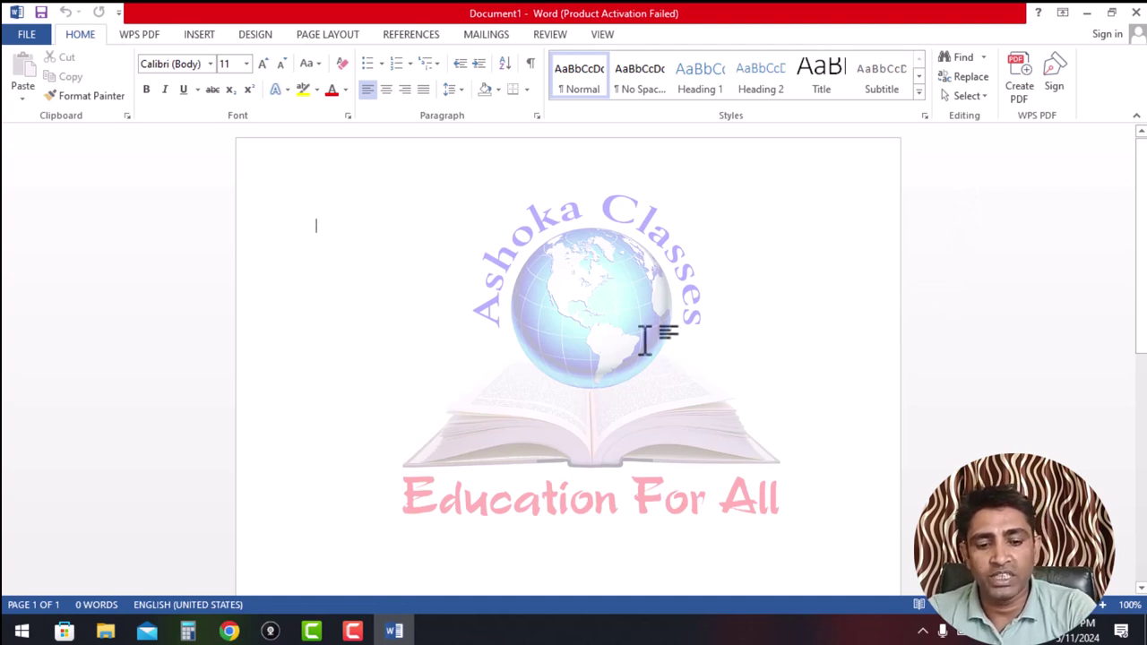
- Generate five paragraphs of random sample text by entering =rand() at the document start
{"action": "type", "text": "=ra"}
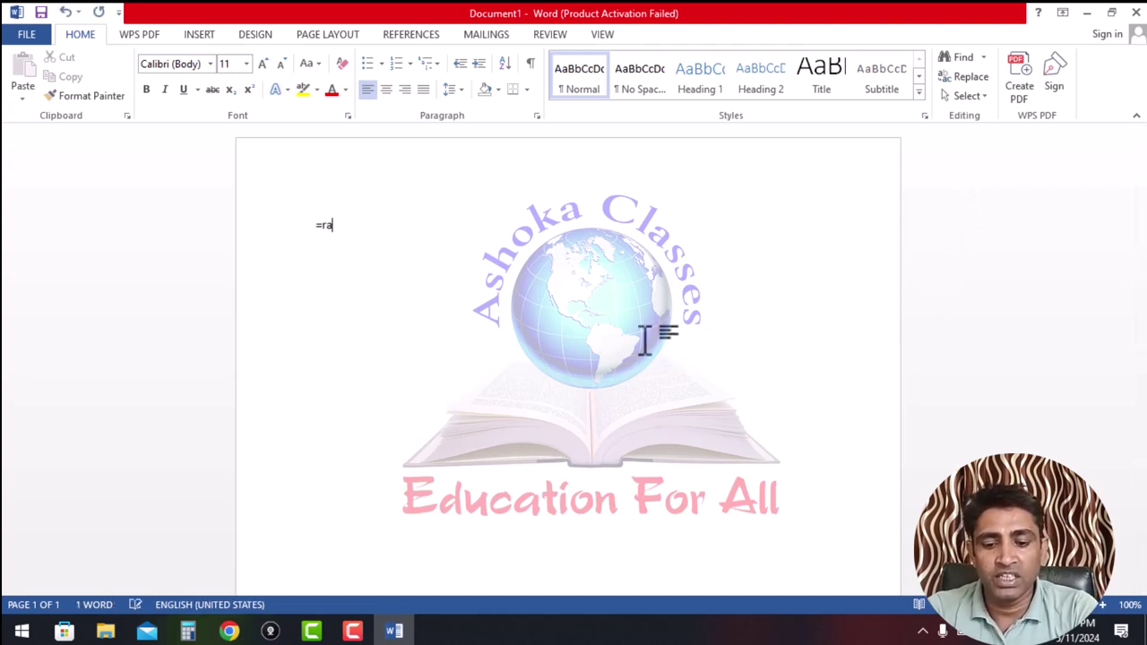
{"action": "type", "text": "nd"}
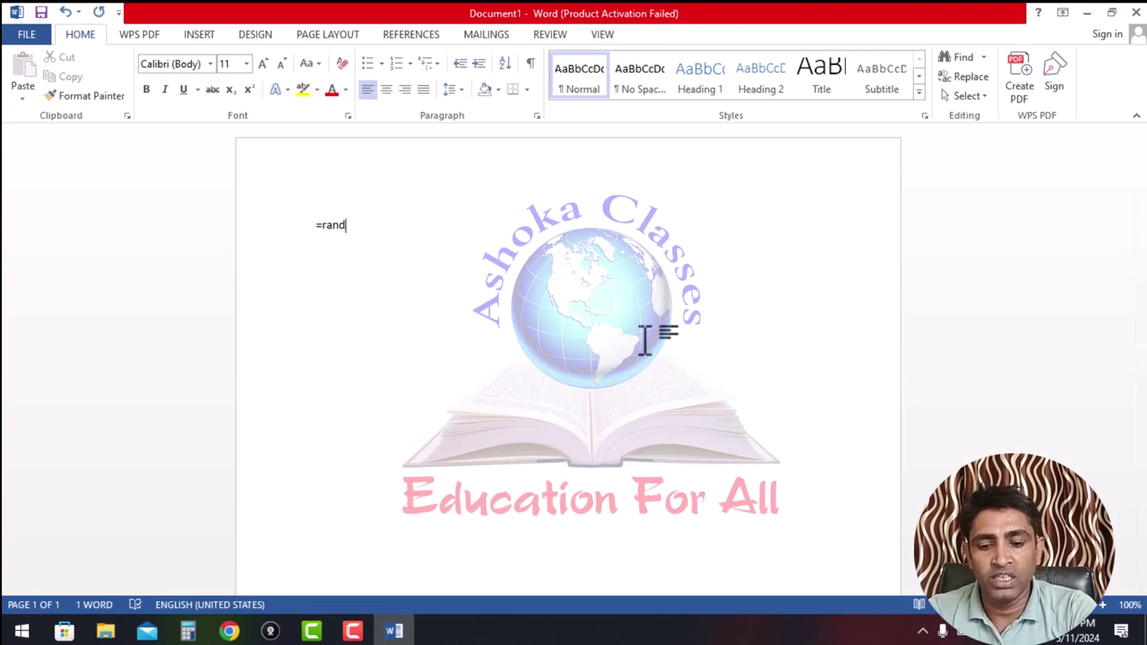
{"action": "type", "text": "()"}
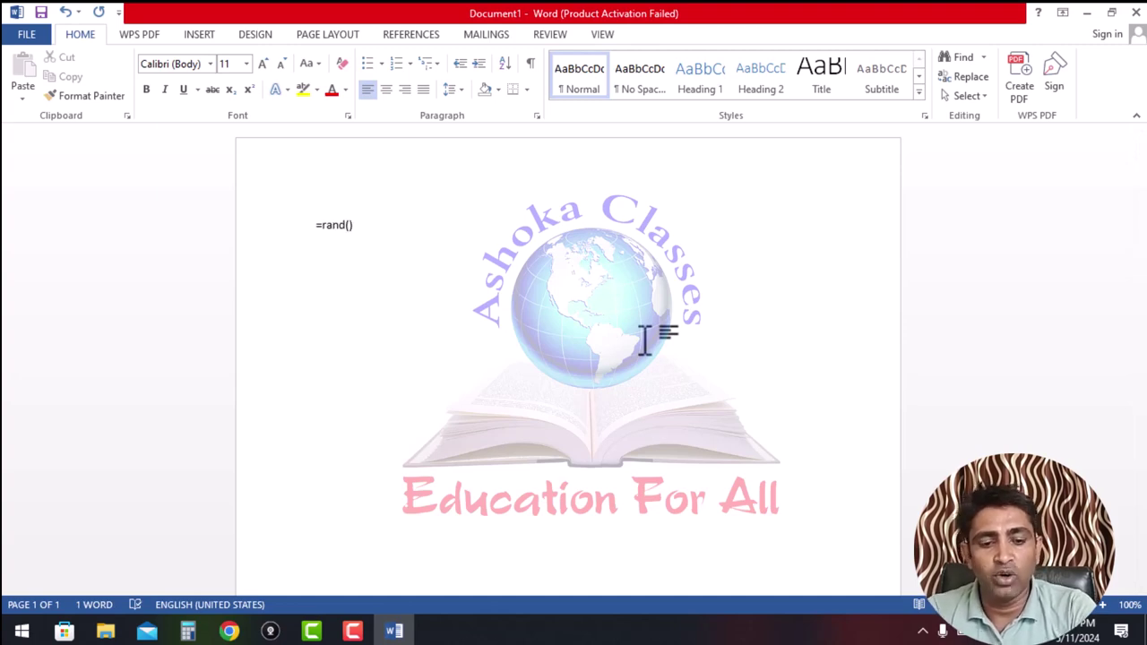
{"action": "key", "text": "Return"}
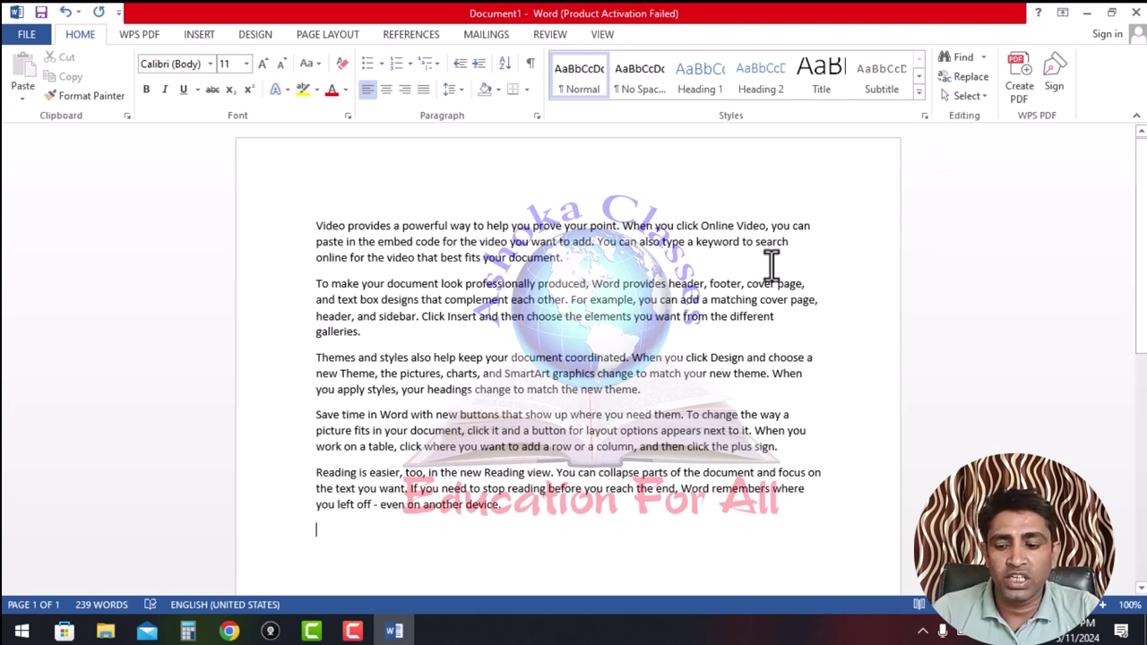
{"action": "key", "text": "ctrl+f"}
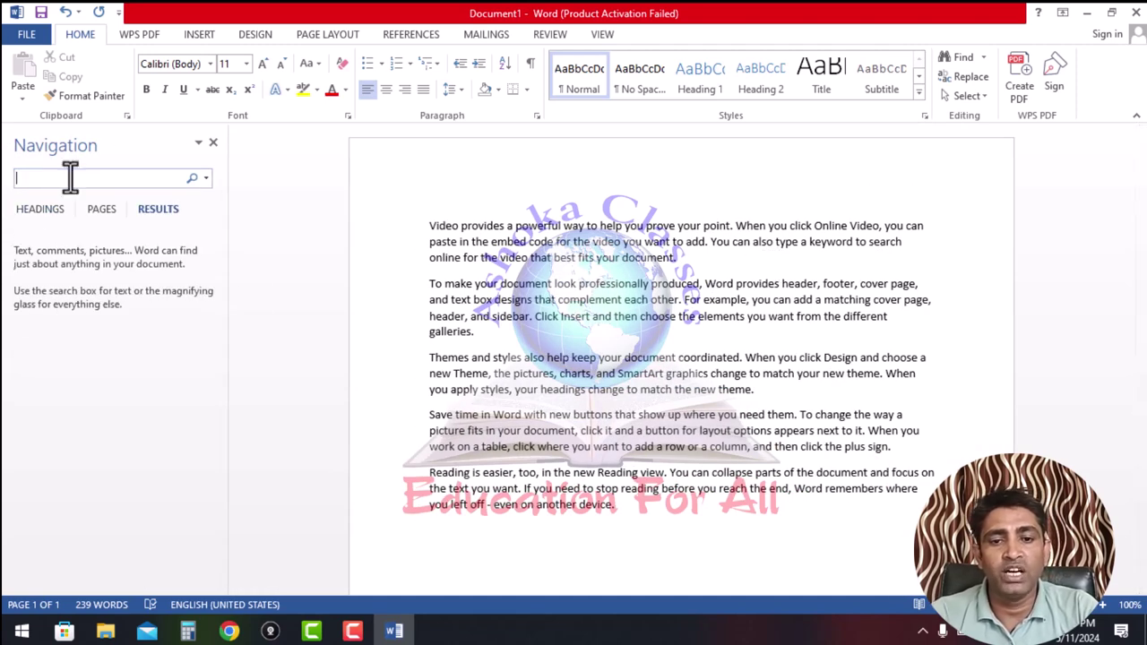
- Search the document for 'each' and bring up Find and Replace for it
{"action": "type", "text": "ea"}
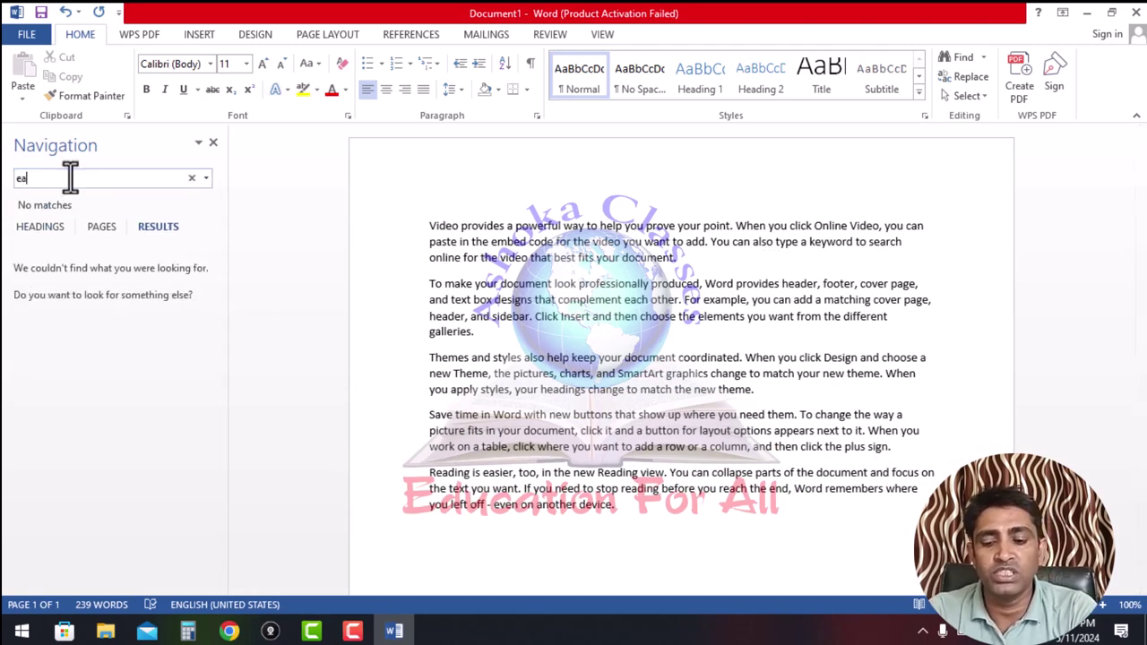
{"action": "type", "text": "ch"}
{"action": "key", "text": "Return"}
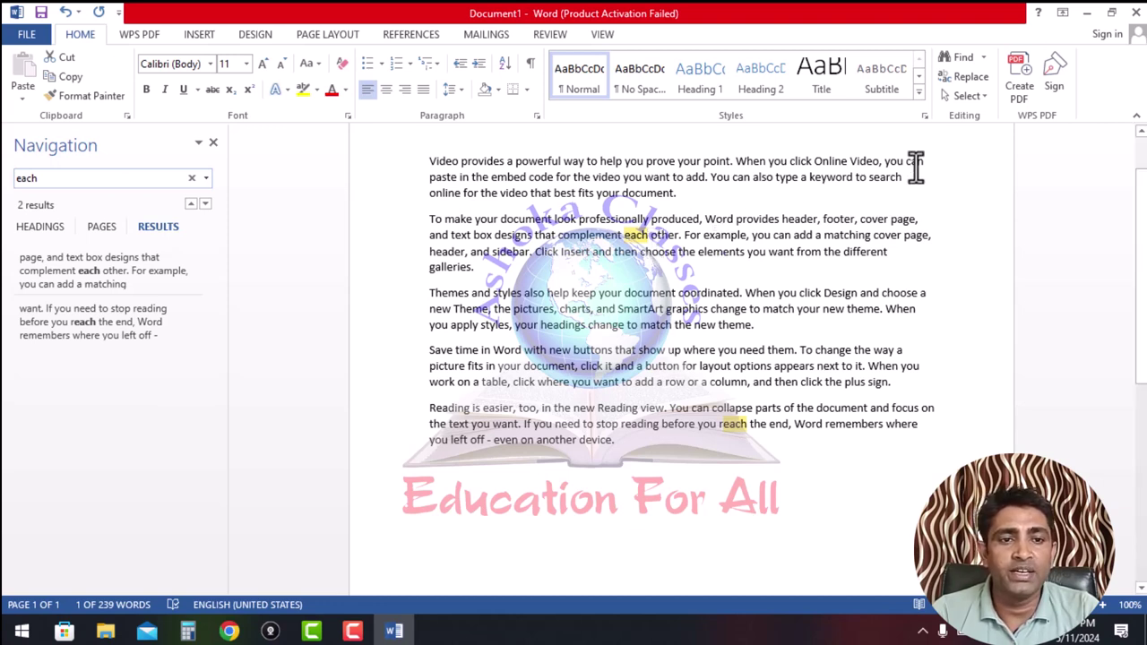
{"action": "left_click", "coordinate": [966, 78]}
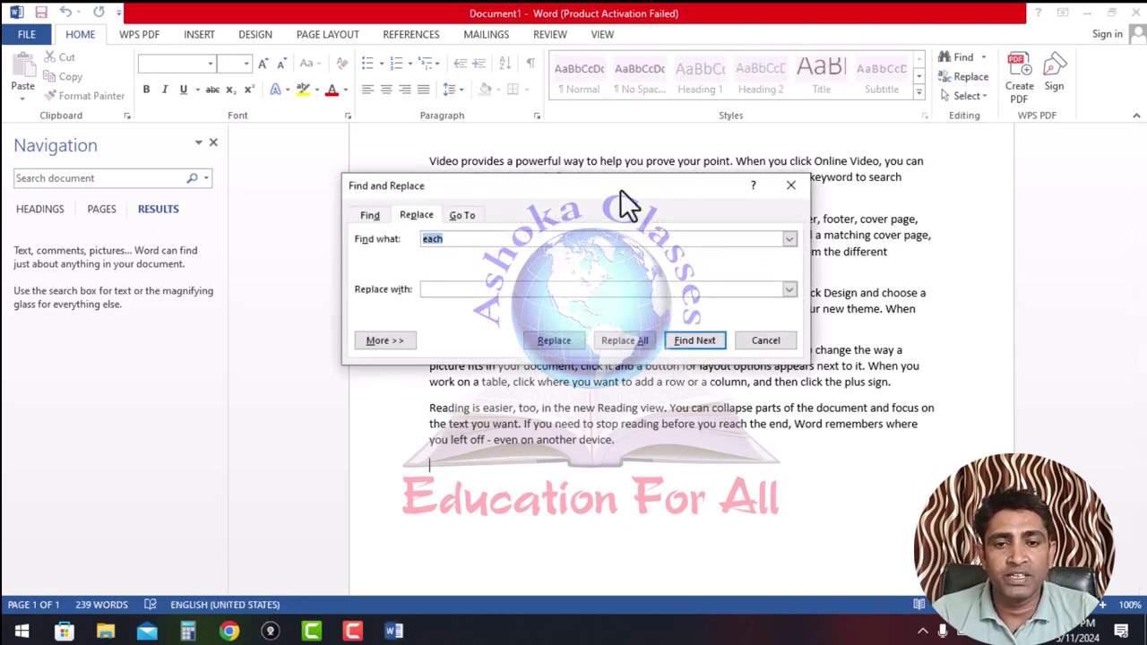
- Enter 'every' as the replacement and replace the matched 'each' in the second paragraph
{"action": "left_click_drag", "start_coordinate": [623, 186], "coordinate": [719, 168]}
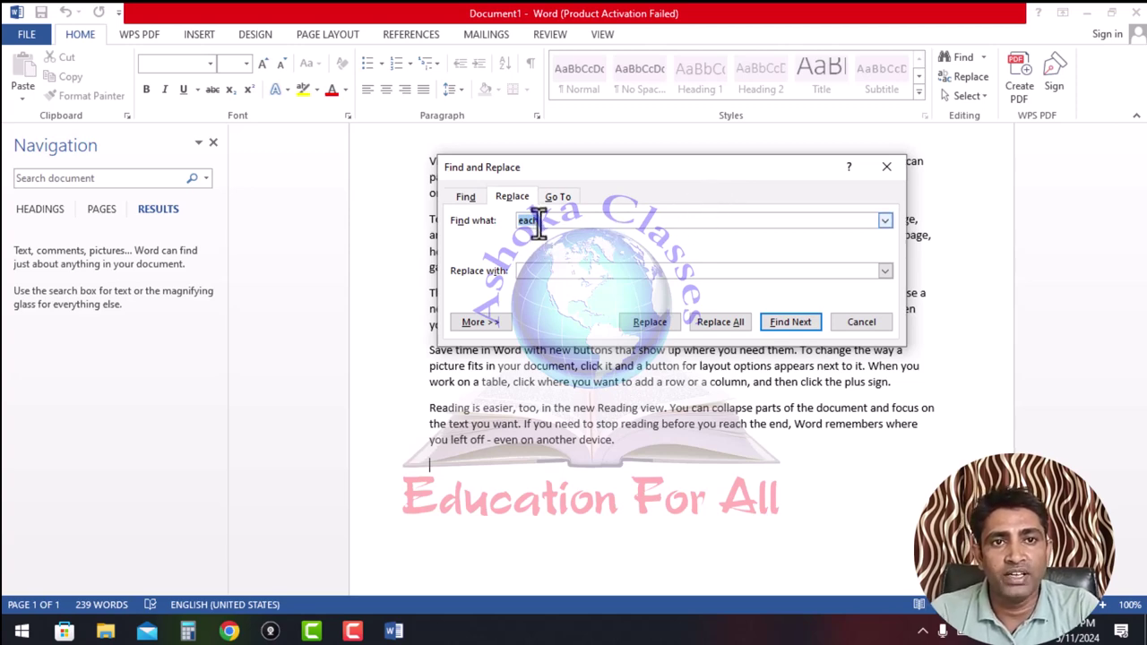
{"action": "left_click", "coordinate": [573, 273]}
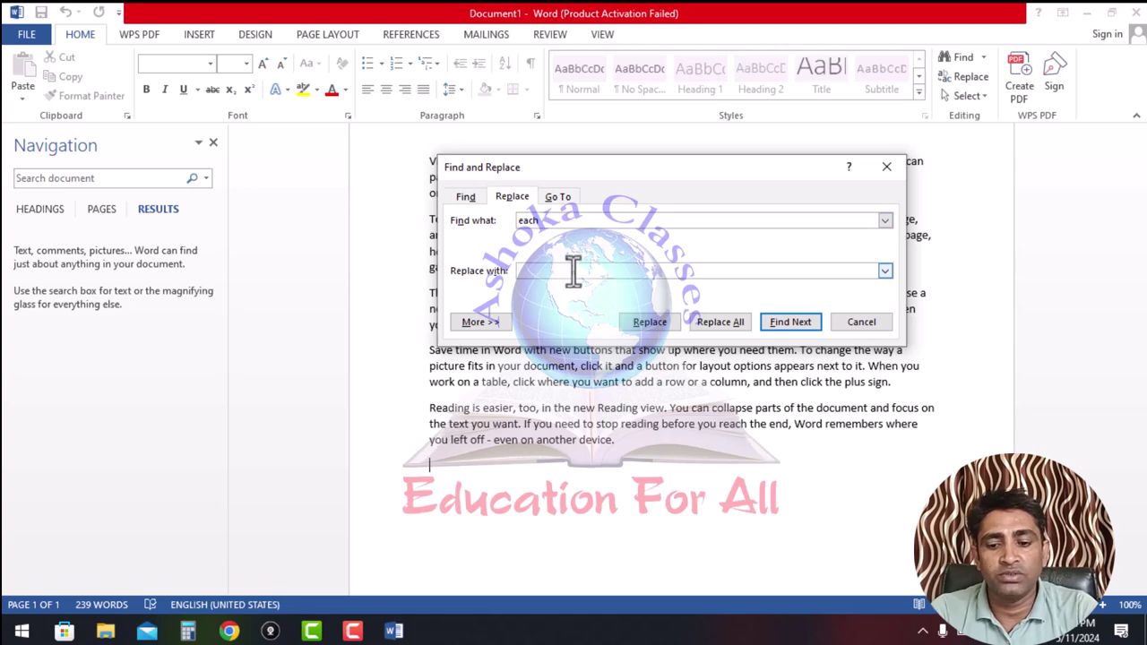
{"action": "type", "text": "every"}
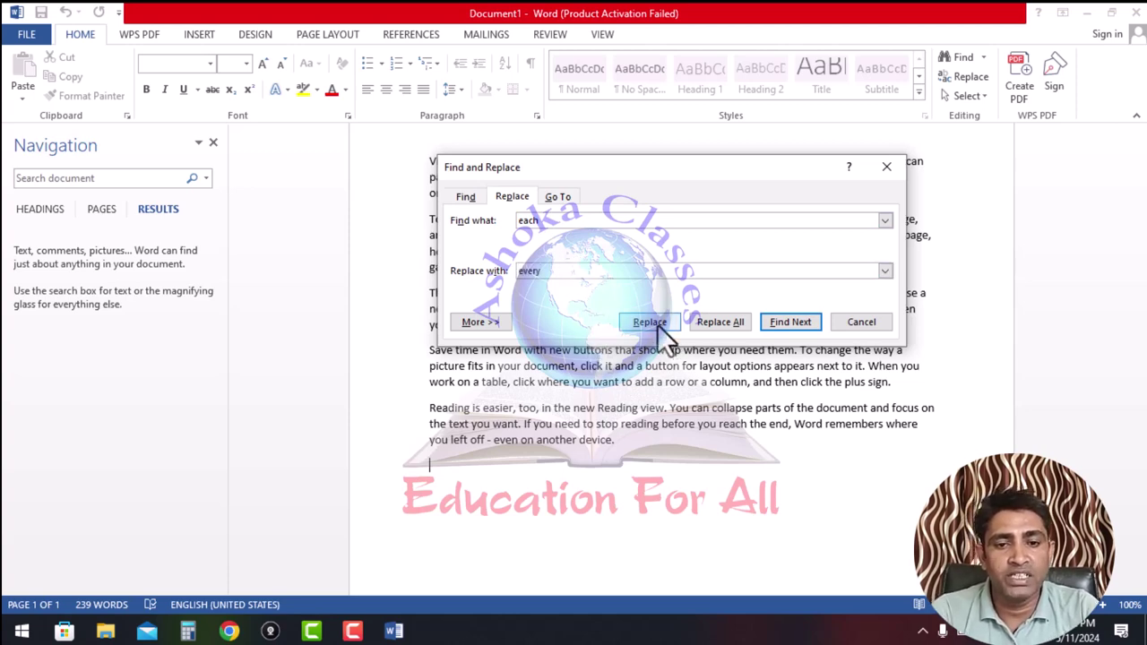
{"action": "mouse_move", "coordinate": [683, 174]}
{"action": "left_mouse_down"}
{"action": "mouse_move", "coordinate": [255, 170]}
{"action": "mouse_move", "coordinate": [275, 161]}
{"action": "left_mouse_up"}
{"action": "left_click", "coordinate": [252, 316]}
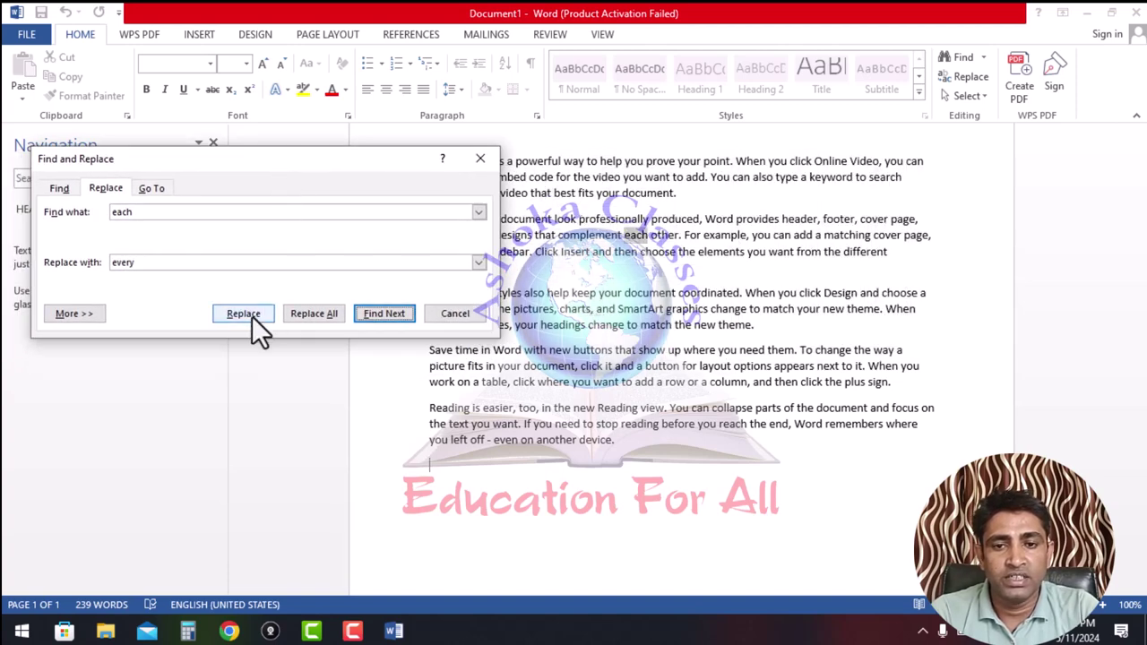
{"action": "mouse_move", "coordinate": [287, 159]}
{"action": "left_mouse_down"}
{"action": "mouse_move", "coordinate": [546, 320]}
{"action": "mouse_move", "coordinate": [594, 319]}
{"action": "left_mouse_up"}
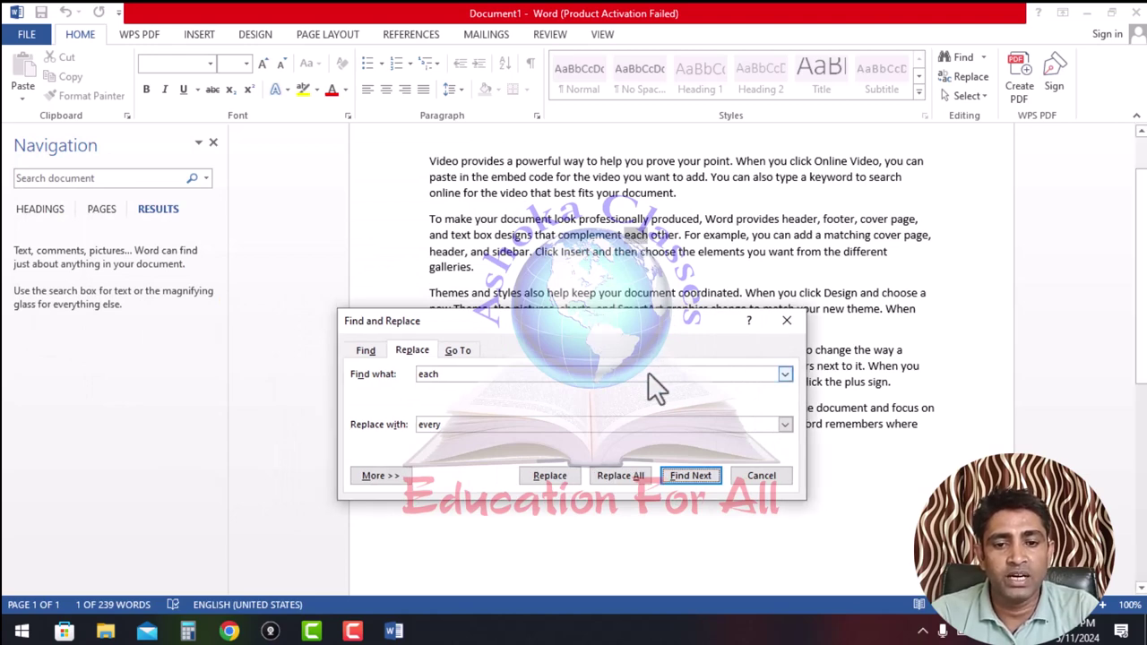
{"action": "left_click", "coordinate": [560, 493]}
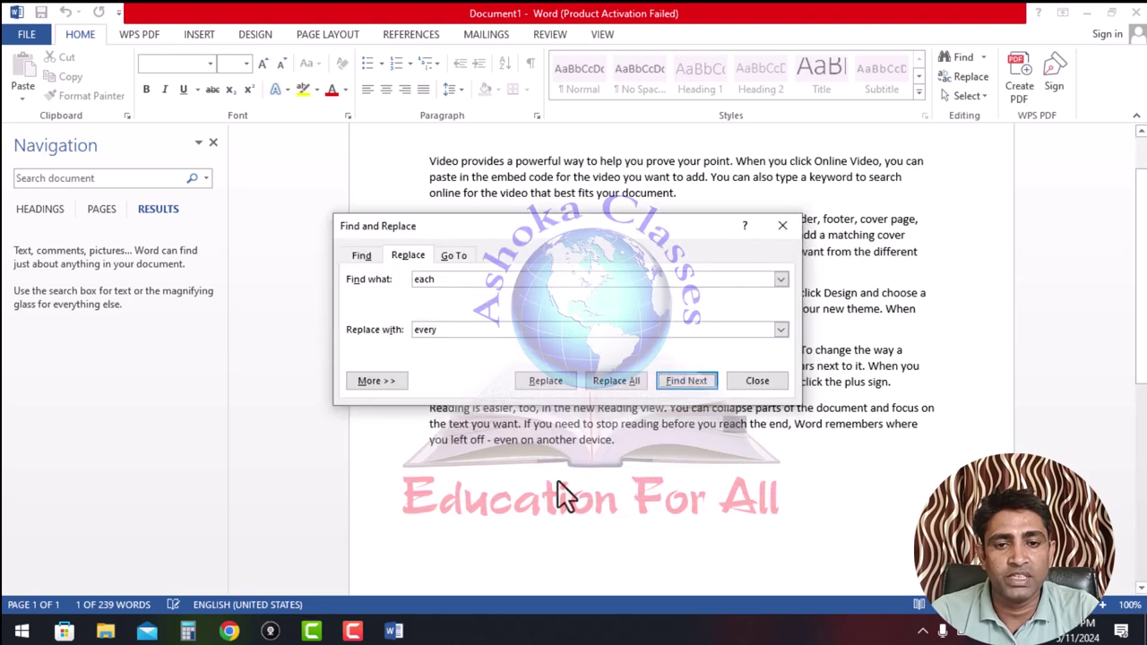
- Check for further matches, dismiss the finished-searching message, and close Find and Replace
{"action": "left_click_drag", "start_coordinate": [667, 224], "coordinate": [589, 132]}
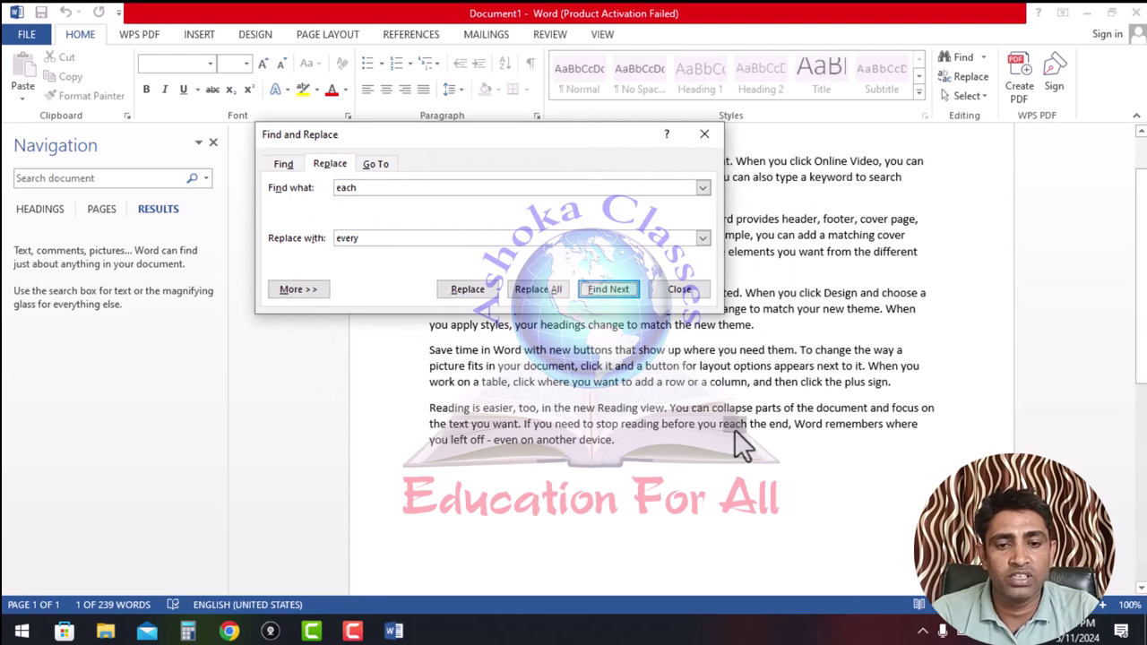
{"action": "left_click", "coordinate": [611, 291]}
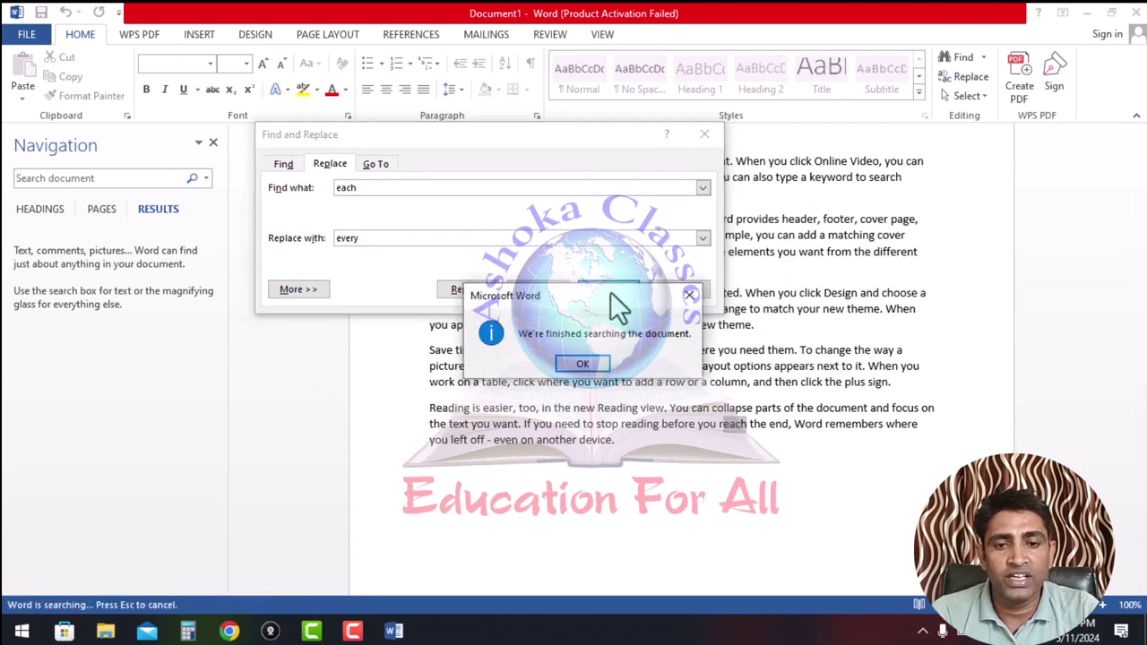
{"action": "left_click", "coordinate": [593, 363]}
{"action": "left_click", "coordinate": [686, 289]}
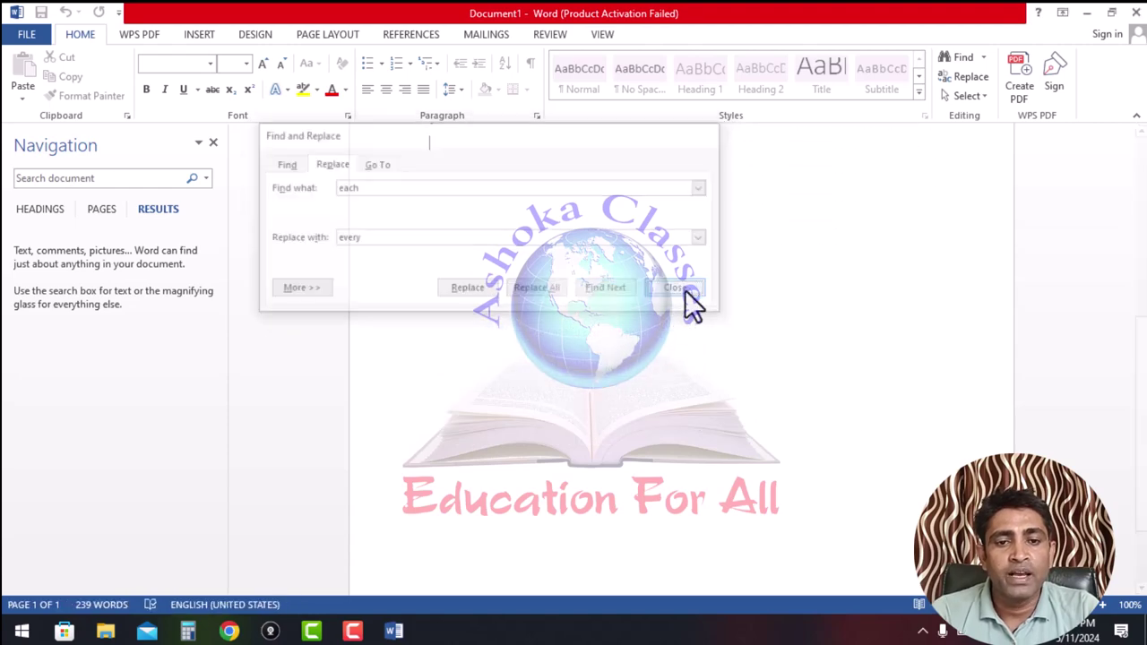
{"action": "scroll", "coordinate": [755, 404], "scroll_direction": "up", "scroll_amount": 5}
{"action": "scroll", "coordinate": [755, 404], "scroll_direction": "up", "scroll_amount": 5}
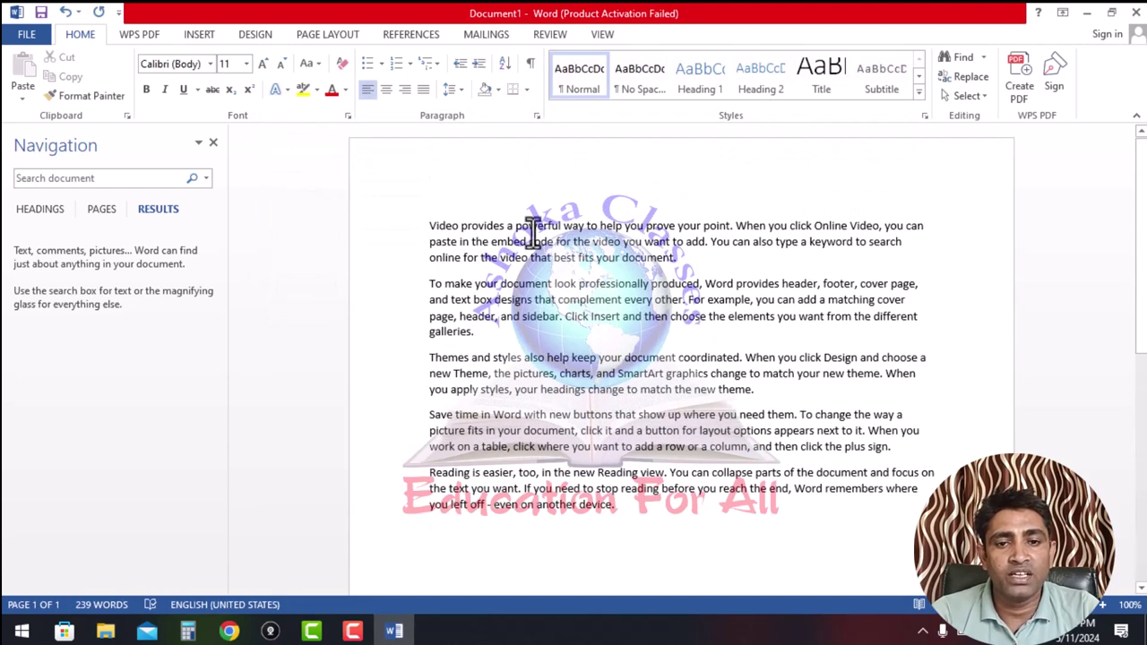
- Change the Navigation pane search term to 'new' and review its five highlighted matches
{"action": "left_click", "coordinate": [49, 180]}
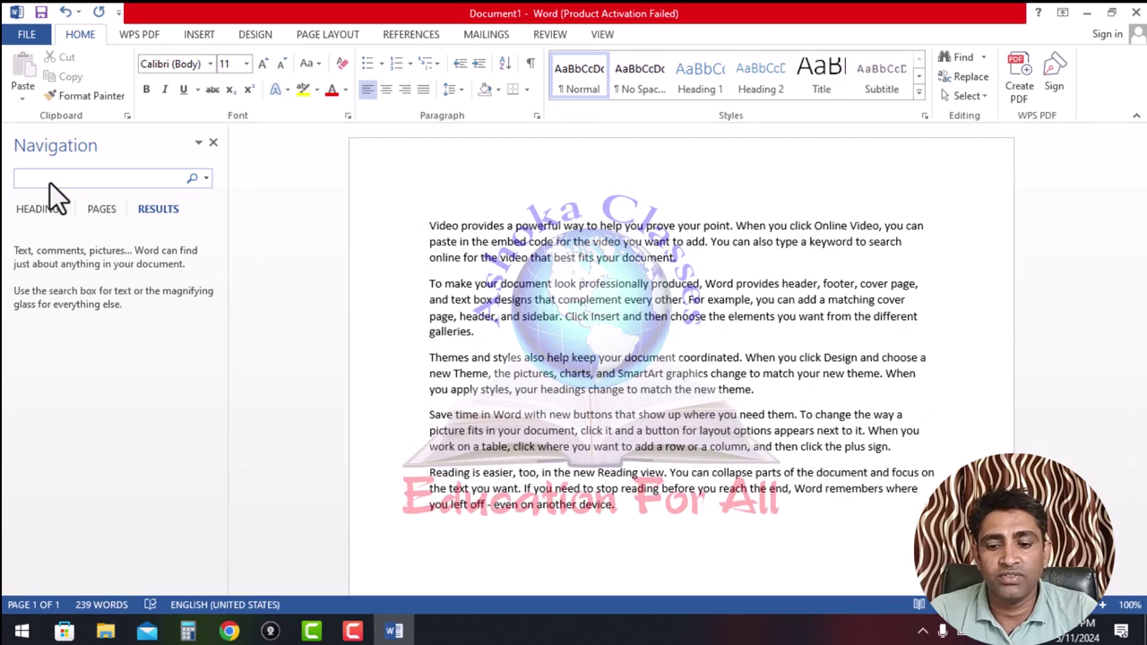
{"action": "type", "text": "each"}
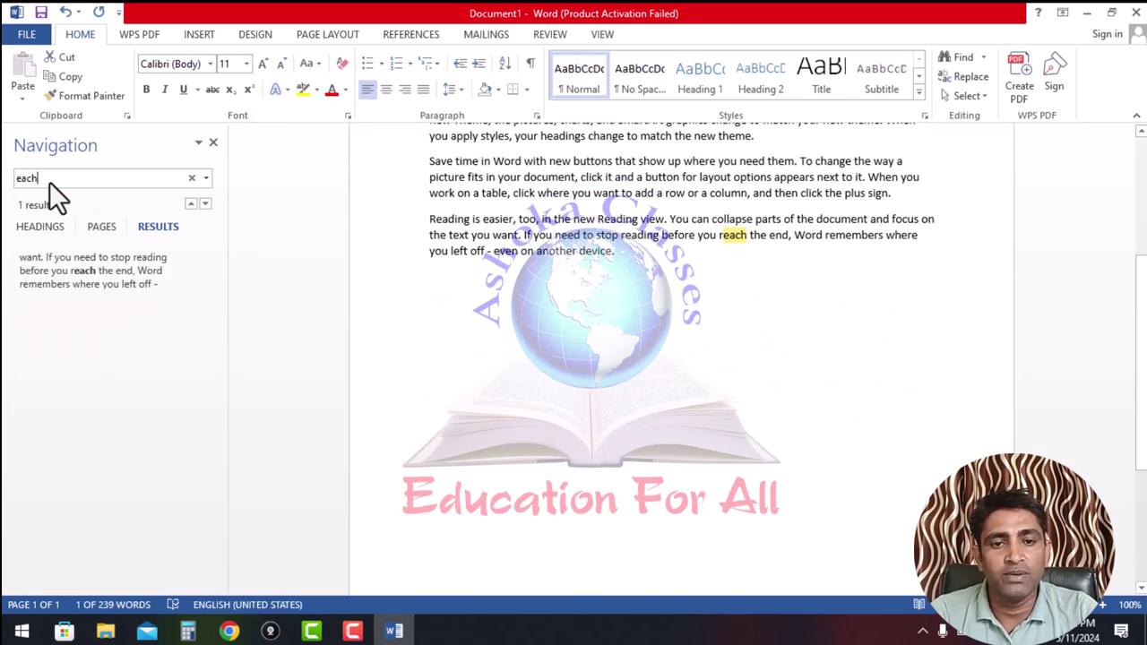
{"action": "scroll", "coordinate": [609, 440], "scroll_direction": "up", "scroll_amount": 3}
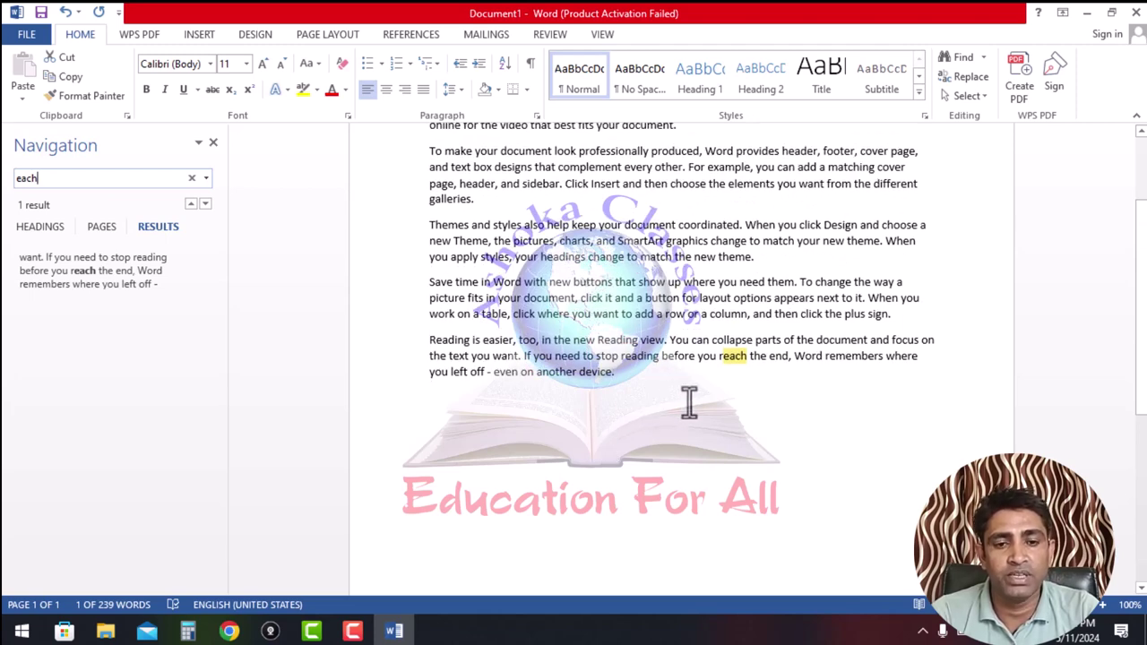
{"action": "left_click_drag", "start_coordinate": [43, 177], "coordinate": [12, 178]}
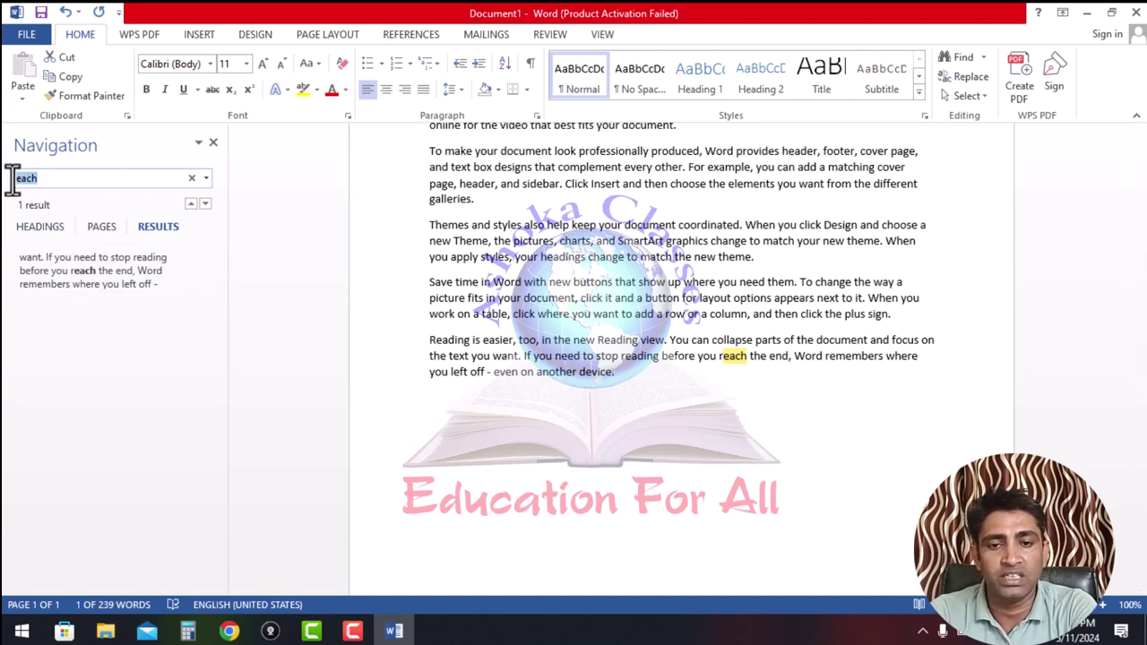
{"action": "type", "text": "new"}
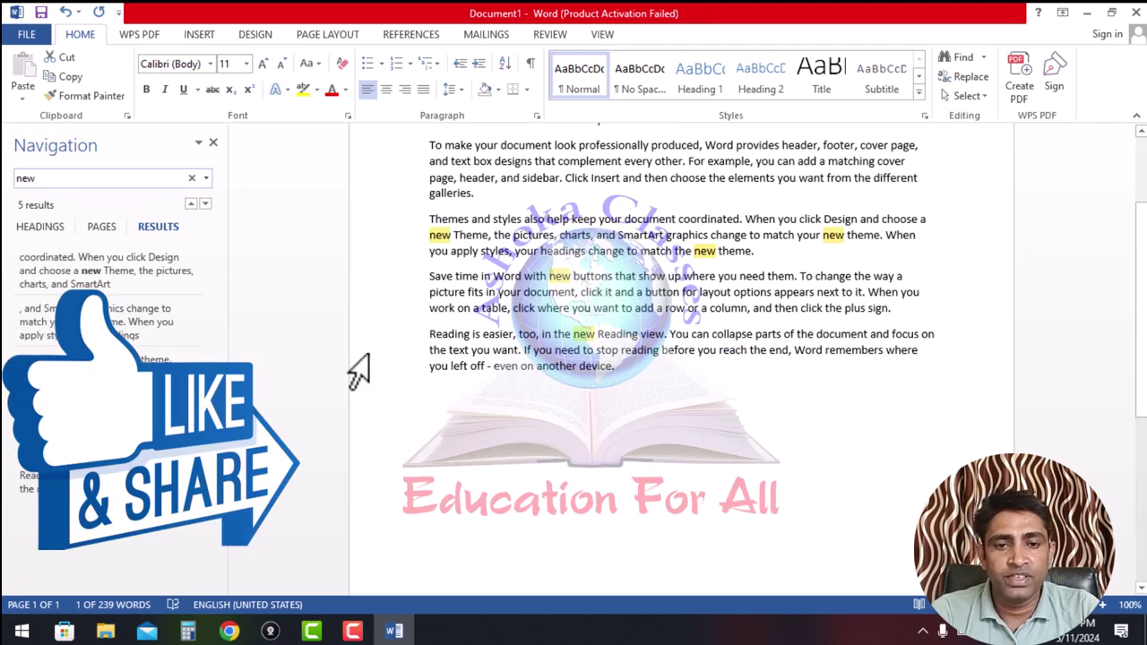
{"action": "scroll", "coordinate": [714, 394], "scroll_direction": "up", "scroll_amount": 1}
{"action": "scroll", "coordinate": [533, 304], "scroll_direction": "up", "scroll_amount": 1}
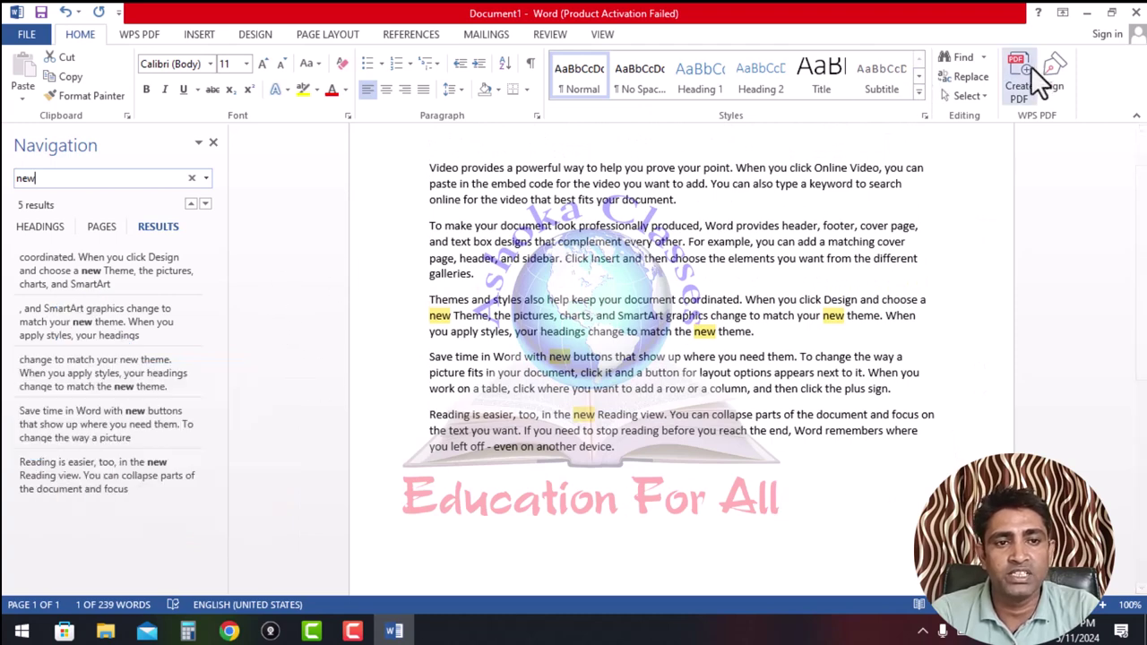
- Replace all five occurrences of 'new' with 'old' and close the dialog
{"action": "left_click", "coordinate": [966, 76]}
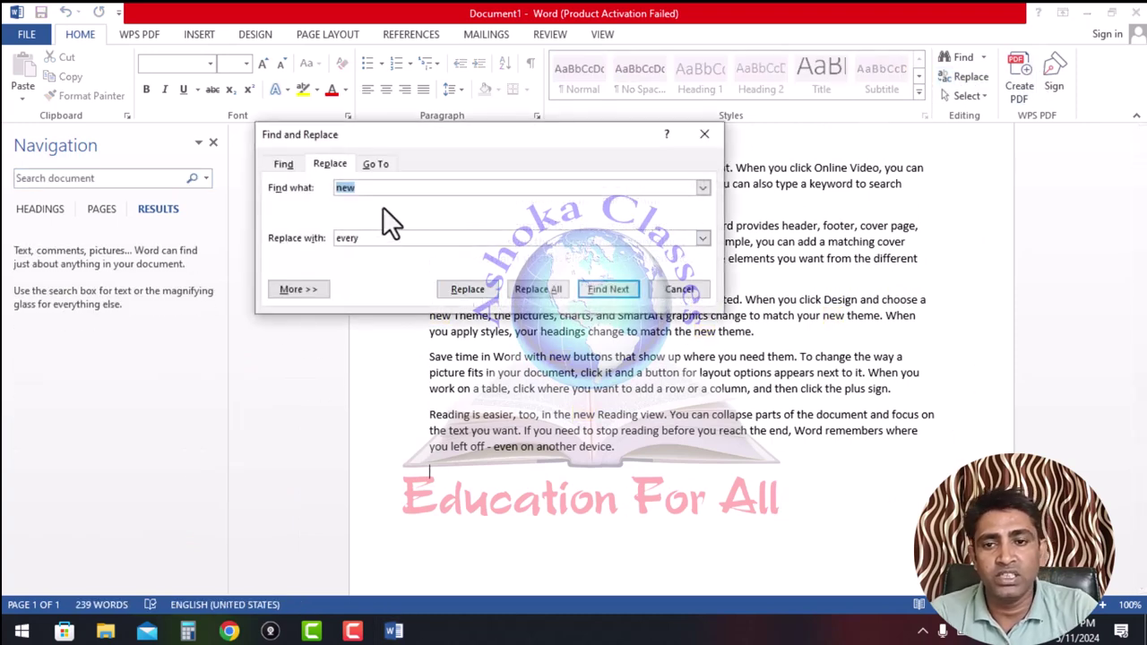
{"action": "left_click", "coordinate": [429, 238]}
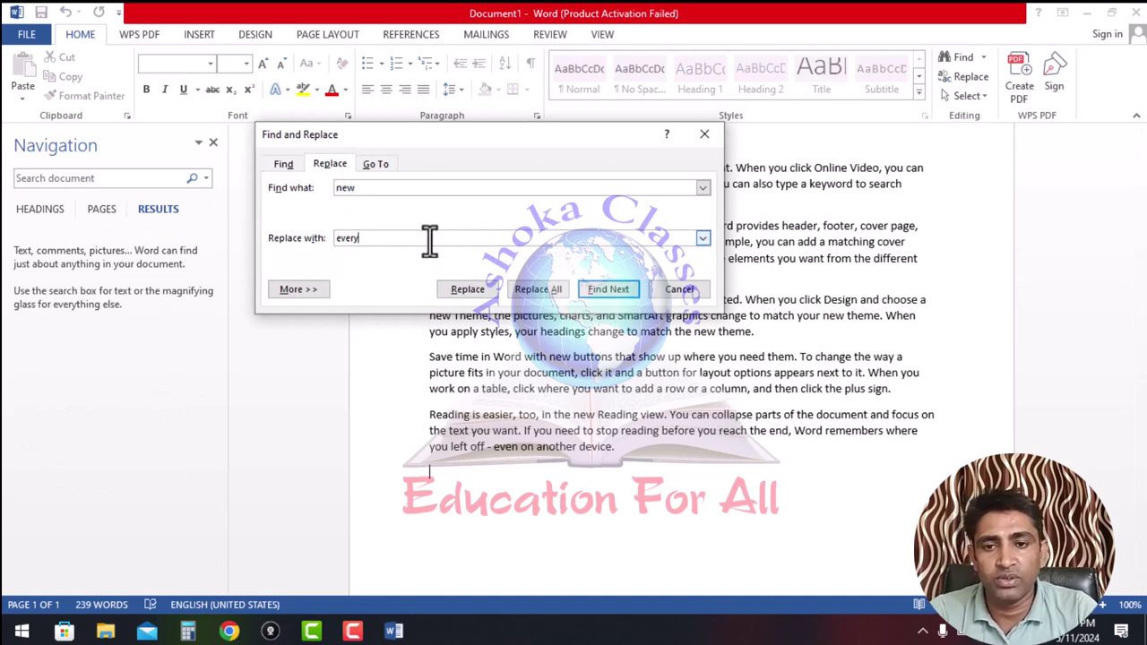
{"action": "double_click", "coordinate": [429, 238]}
{"action": "type", "text": "old"}
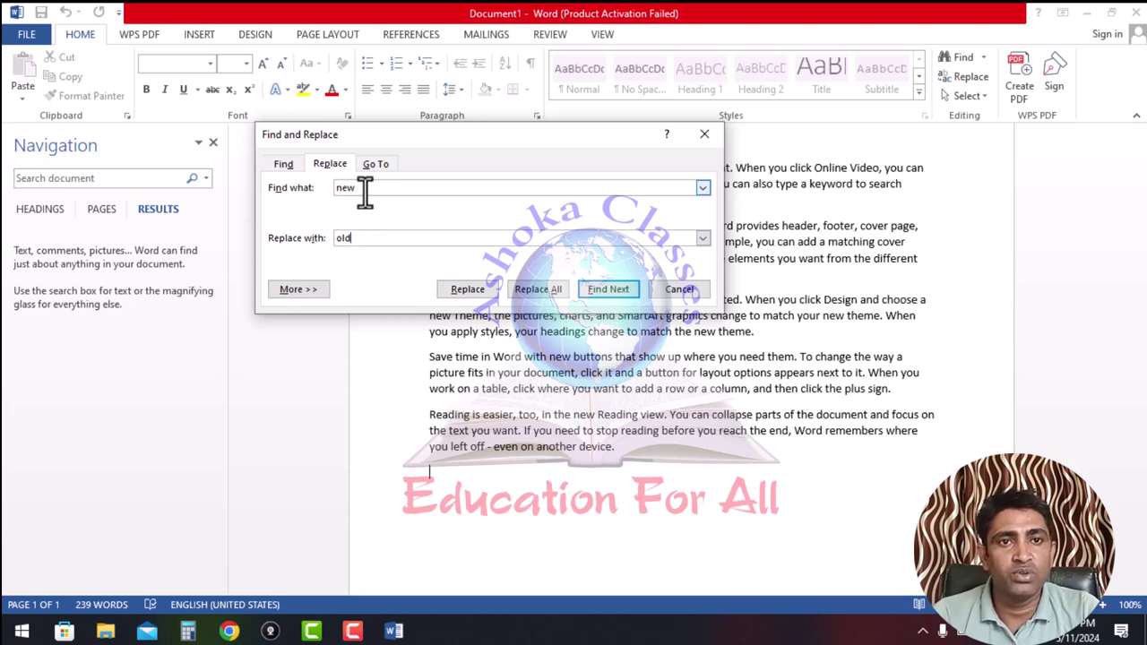
{"action": "left_click", "coordinate": [543, 290]}
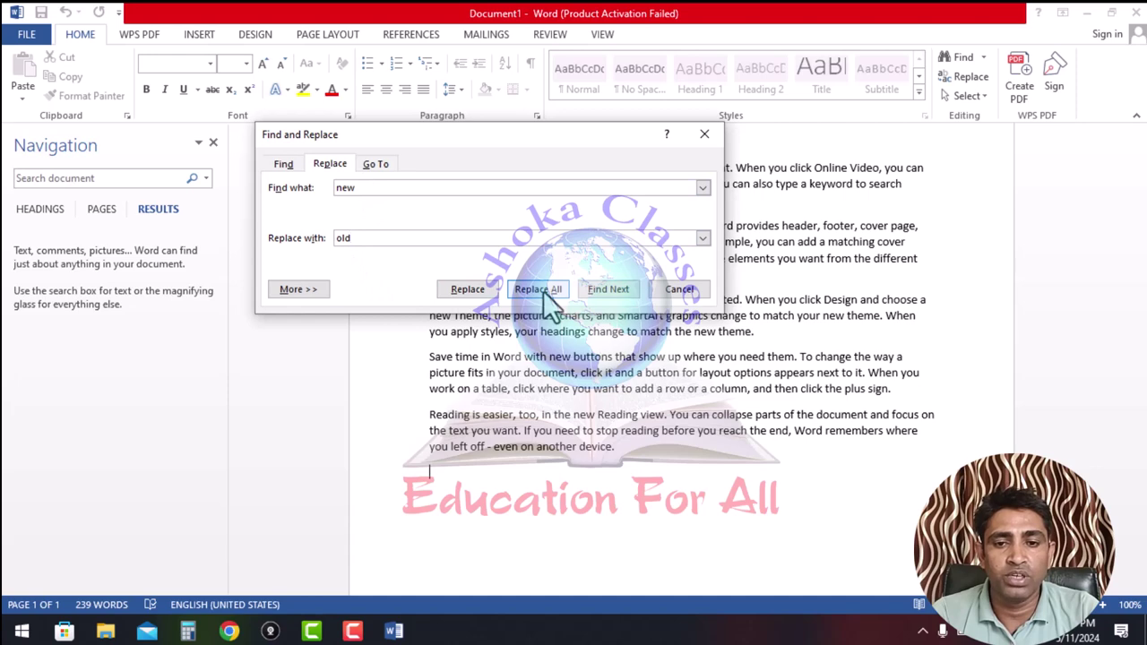
{"action": "left_click", "coordinate": [582, 364]}
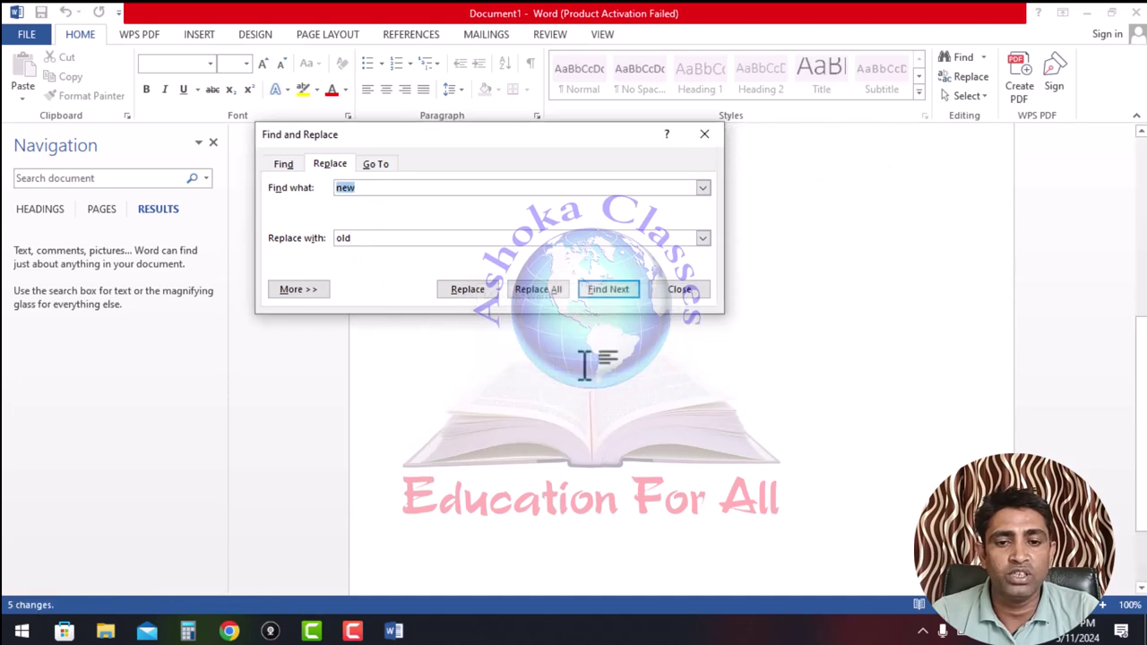
{"action": "left_click", "coordinate": [703, 136]}
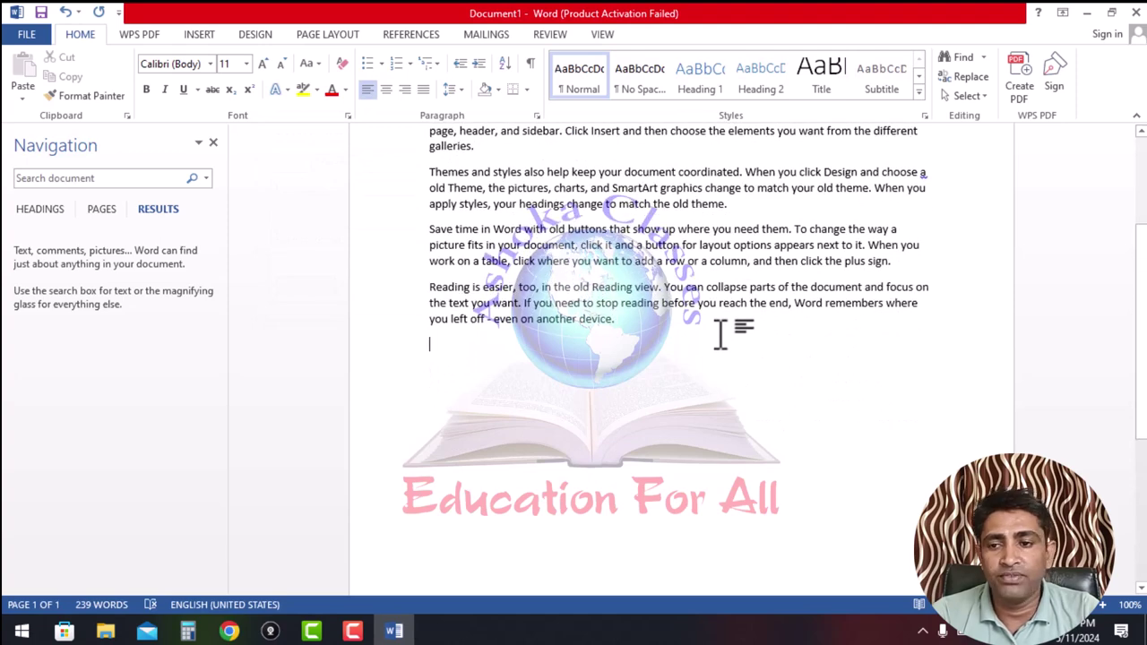
- Search the Navigation pane for 'new' again, confirming it returns No matches
{"action": "scroll", "coordinate": [719, 333], "scroll_direction": "up", "scroll_amount": 4}
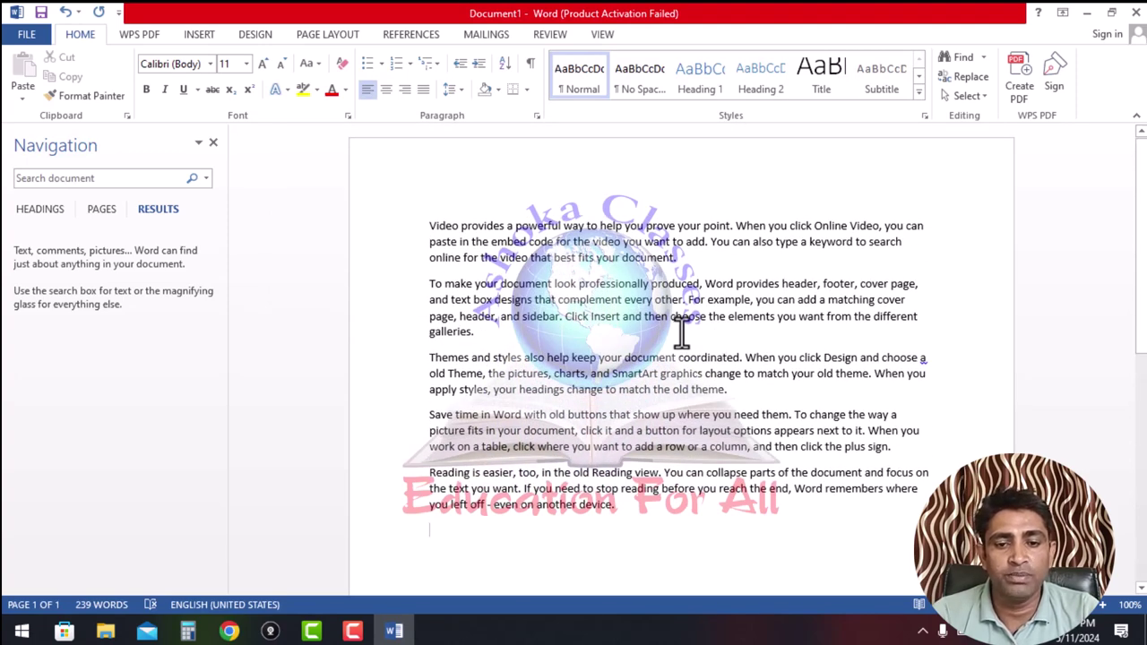
{"action": "left_click", "coordinate": [53, 177]}
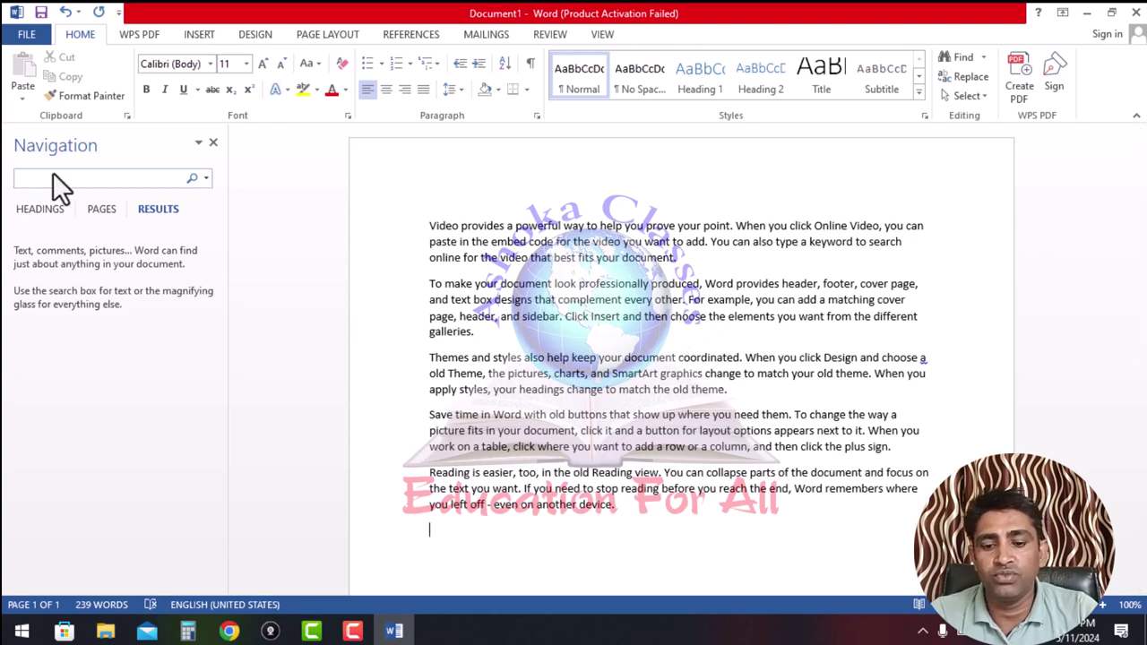
{"action": "type", "text": "new"}
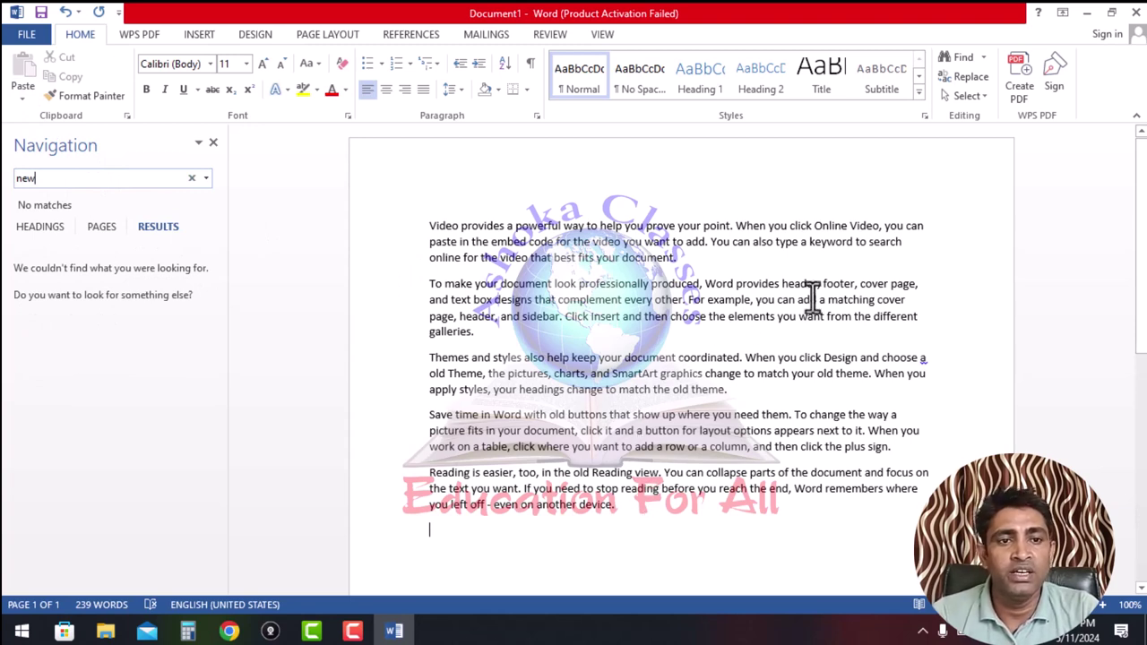
- Select the whole document with Home > Select > Select All, then deselect it
{"action": "left_click", "coordinate": [983, 97]}
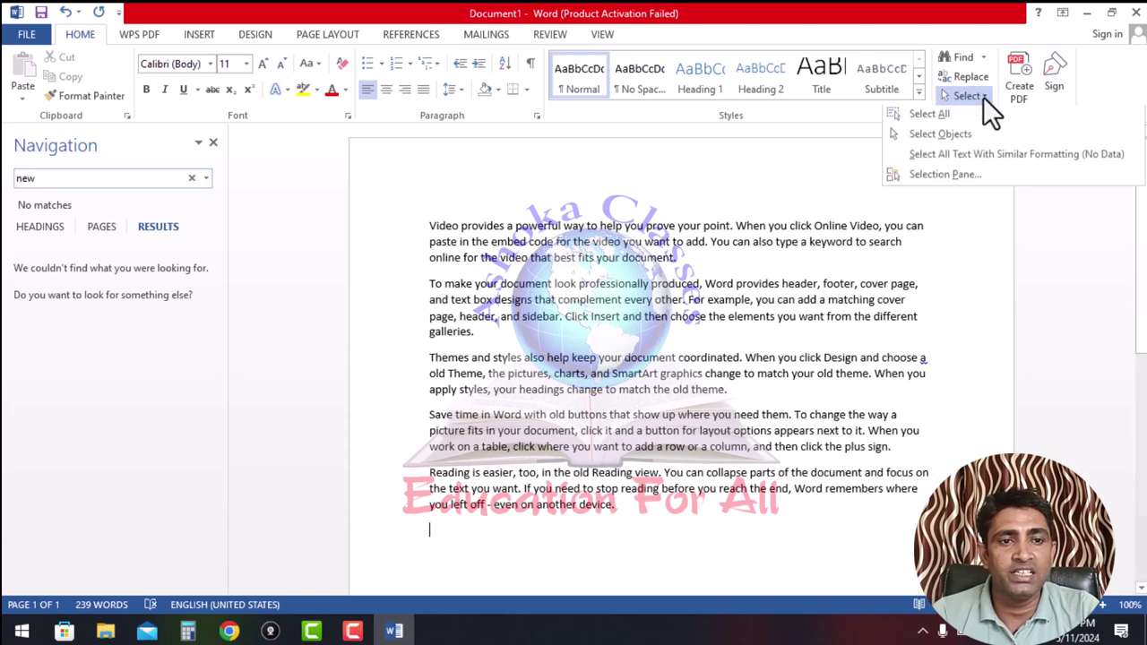
{"action": "left_click", "coordinate": [932, 118]}
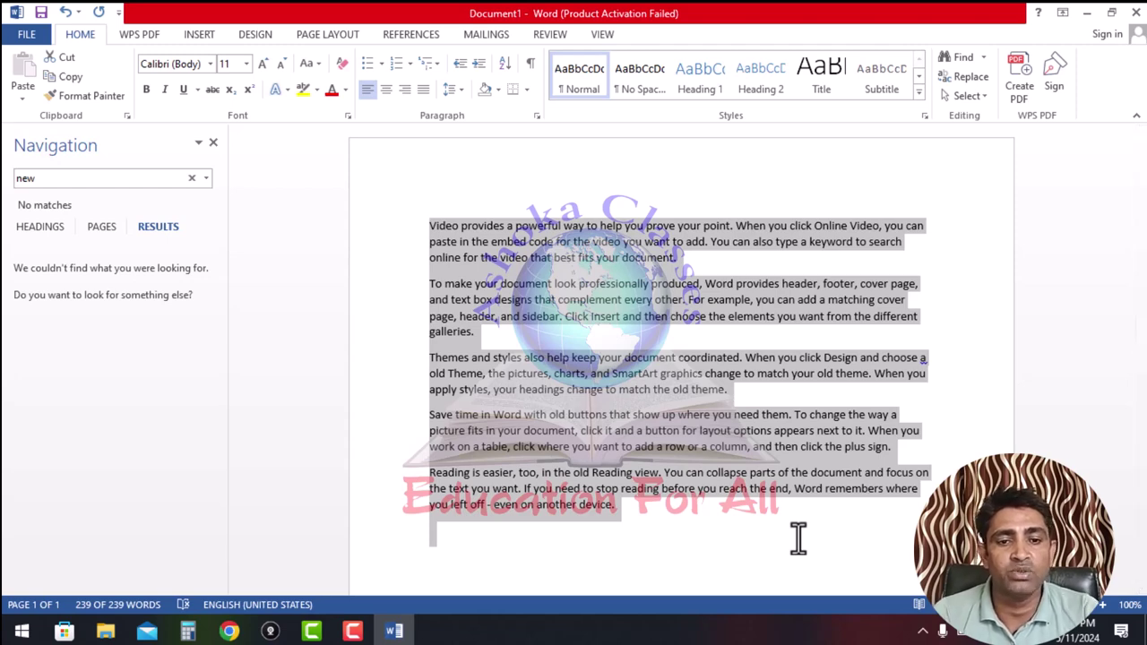
{"action": "left_click", "coordinate": [798, 538]}
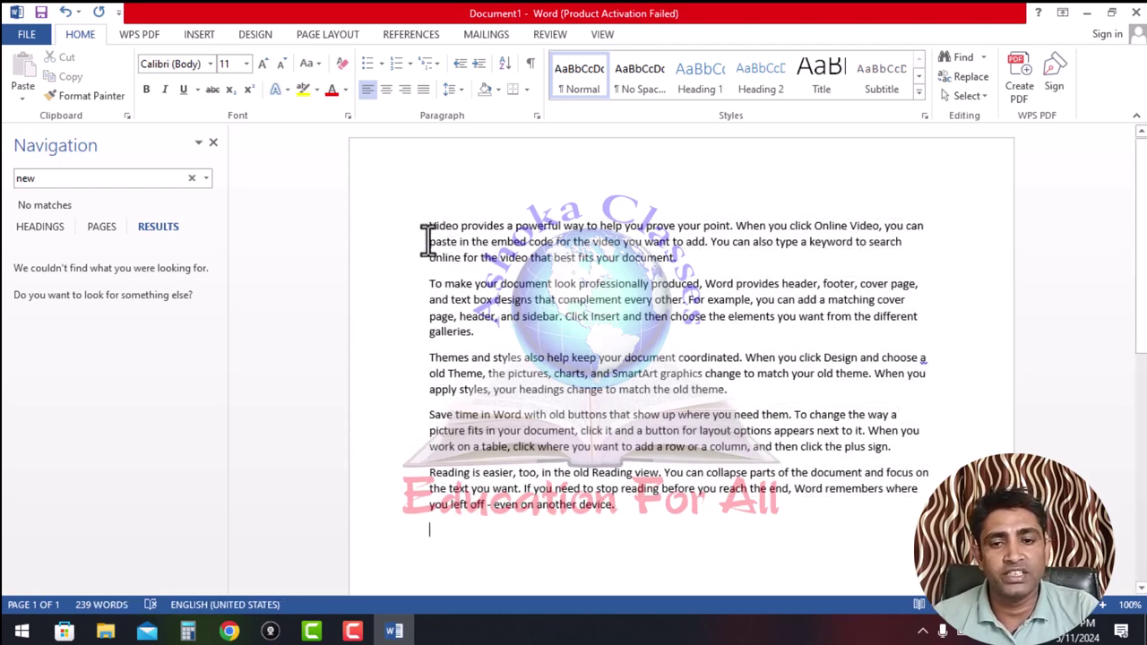
- Select the first three paragraphs, then select all the text with Ctrl+A
{"action": "left_click_drag", "start_coordinate": [424, 227], "coordinate": [681, 258]}
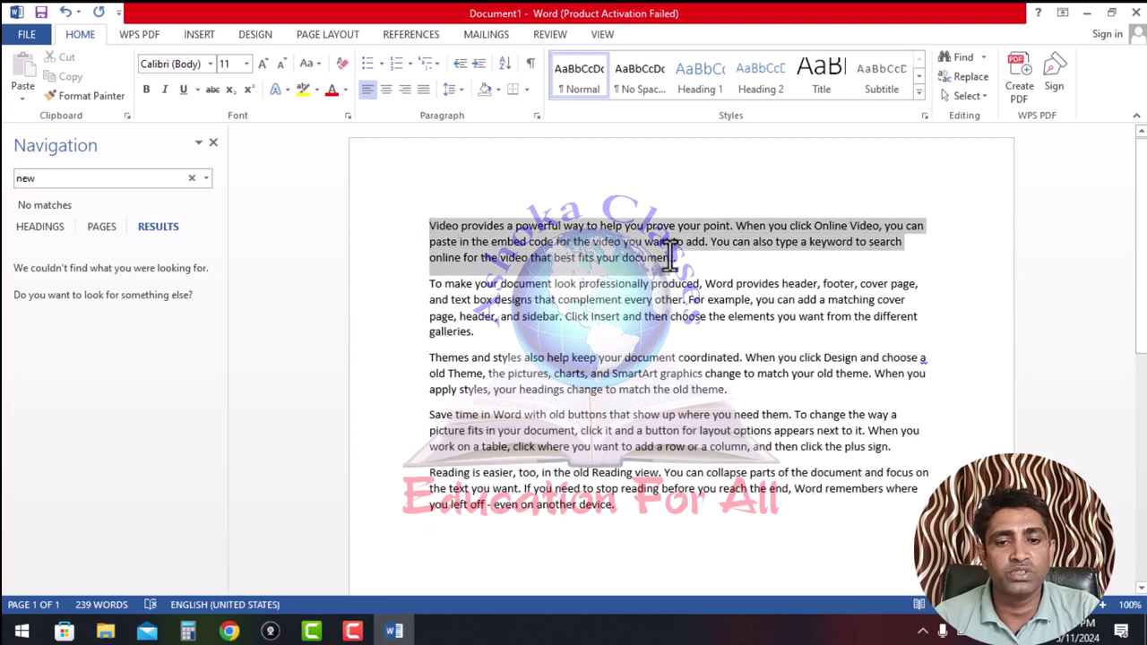
{"action": "left_click_drag", "start_coordinate": [840, 276], "coordinate": [925, 336]}
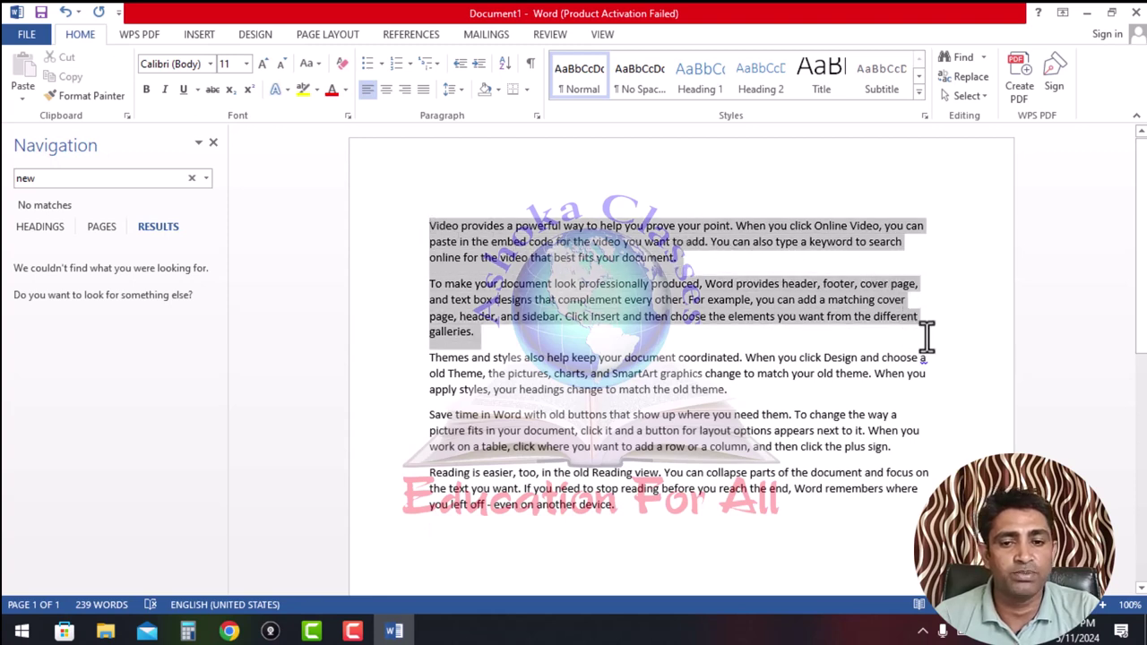
{"action": "left_click_drag", "start_coordinate": [925, 337], "coordinate": [932, 403]}
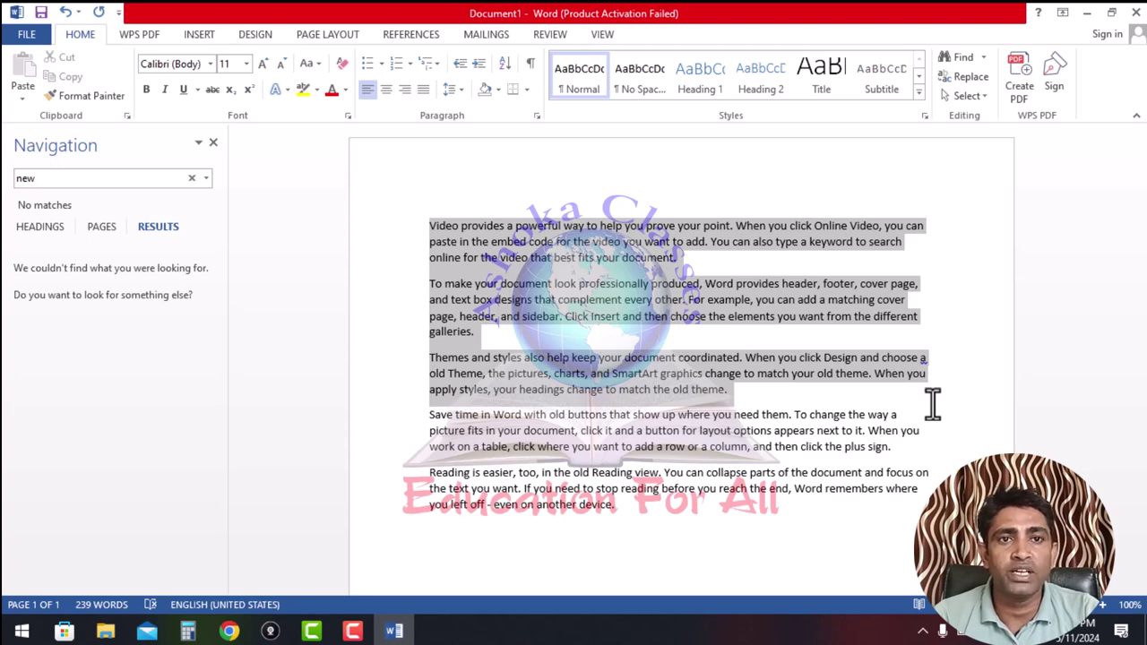
{"action": "left_click_drag", "start_coordinate": [931, 404], "coordinate": [929, 402]}
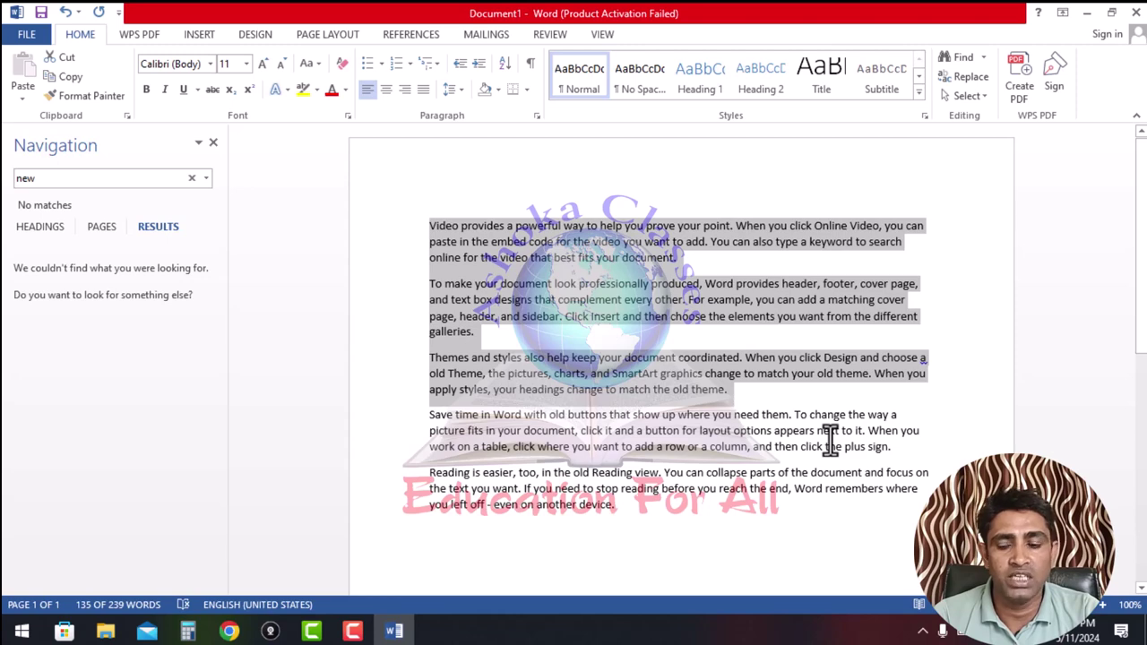
{"action": "key", "text": "ctrl+a"}
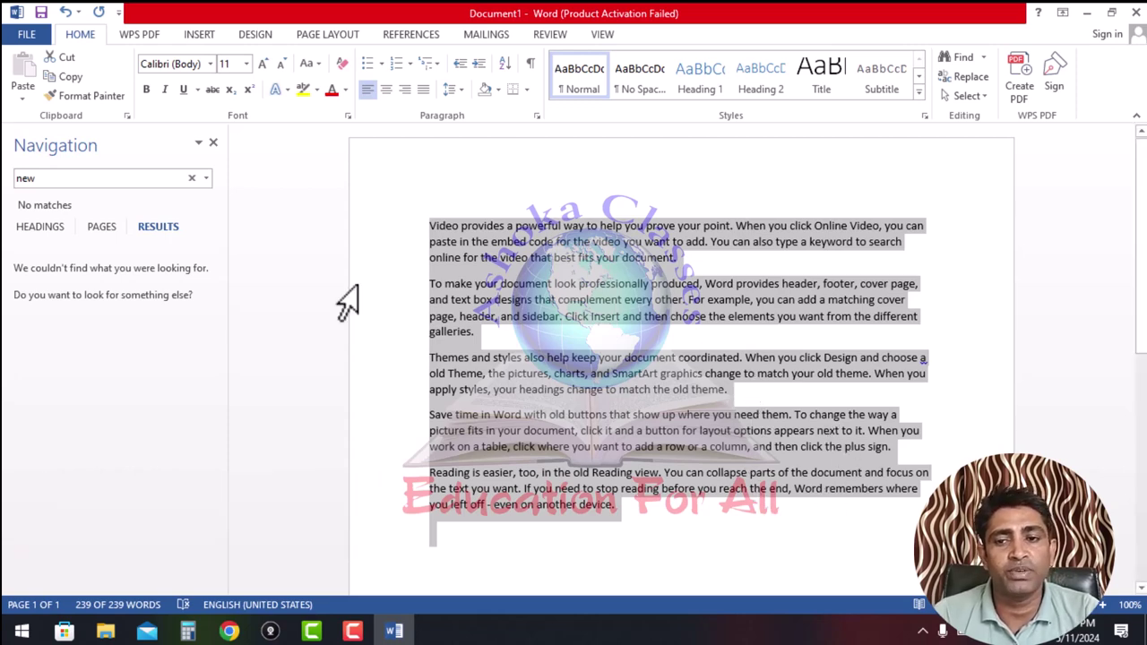
{"action": "left_click", "coordinate": [213, 144]}
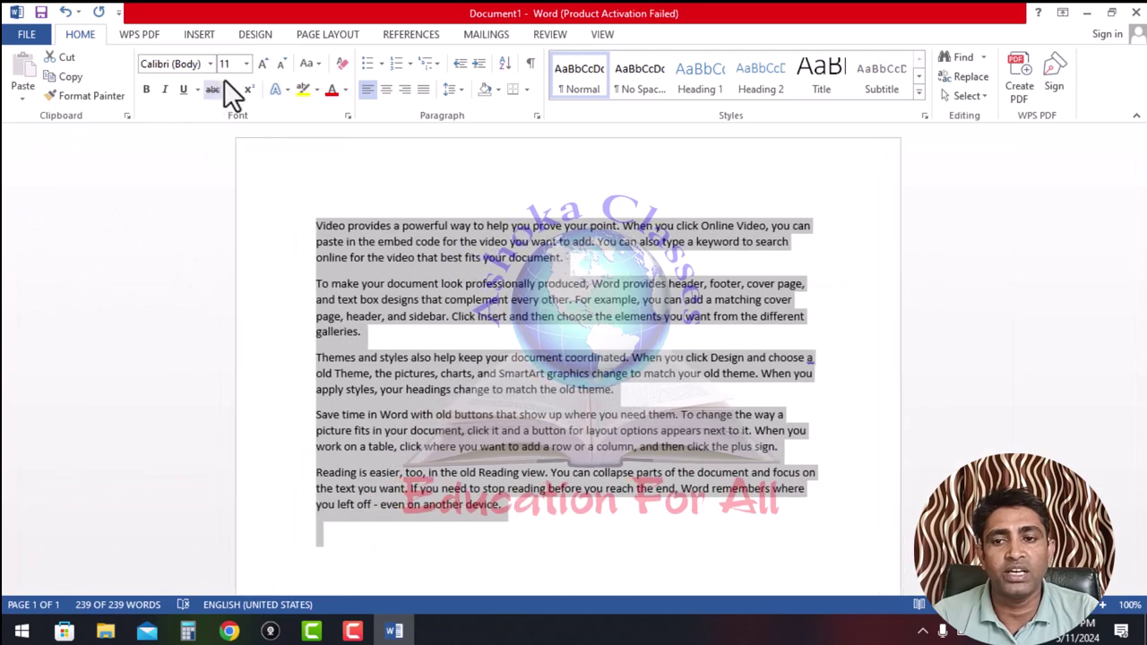
{"action": "left_click", "coordinate": [245, 67]}
{"action": "left_click", "coordinate": [224, 226]}
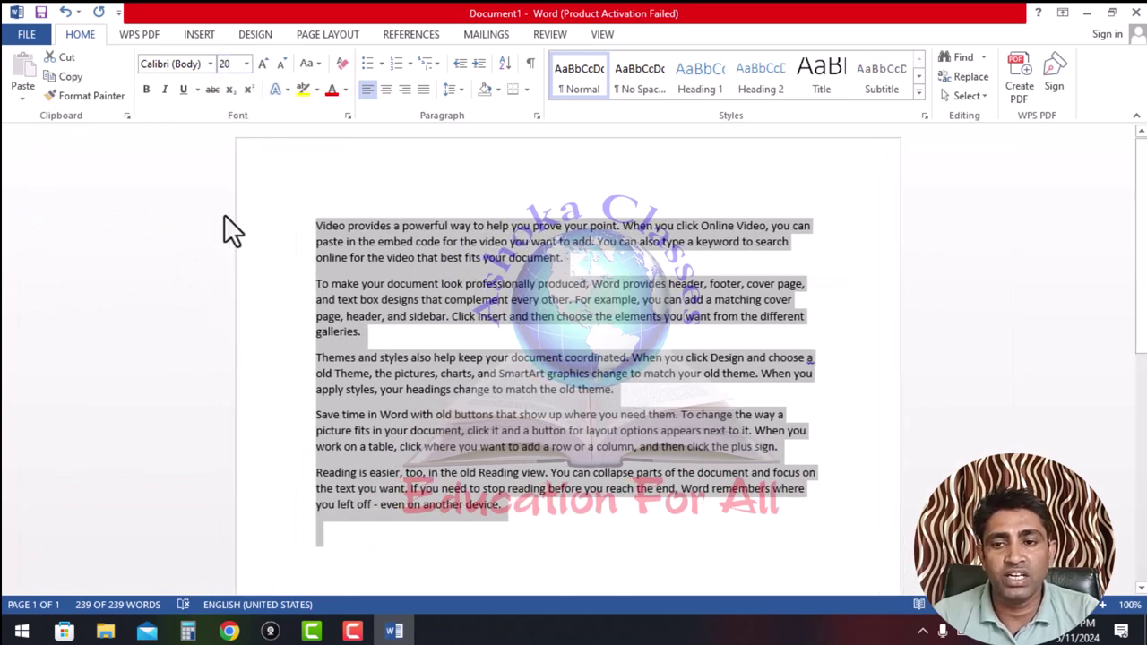
{"action": "left_click", "coordinate": [345, 90]}
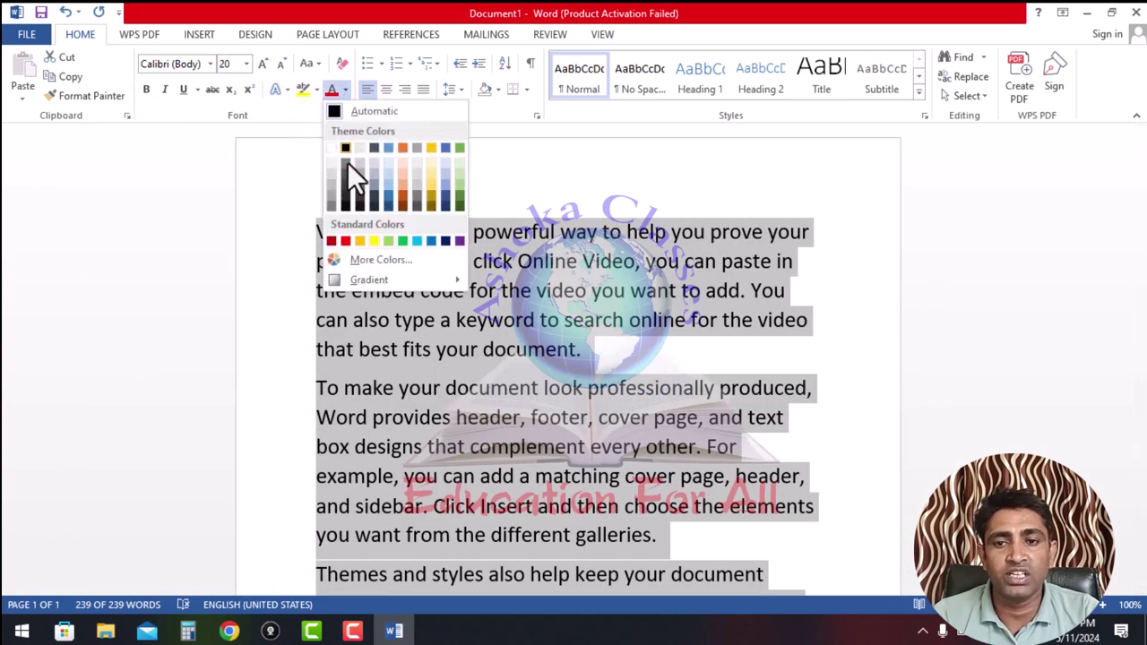
{"action": "left_click", "coordinate": [399, 242]}
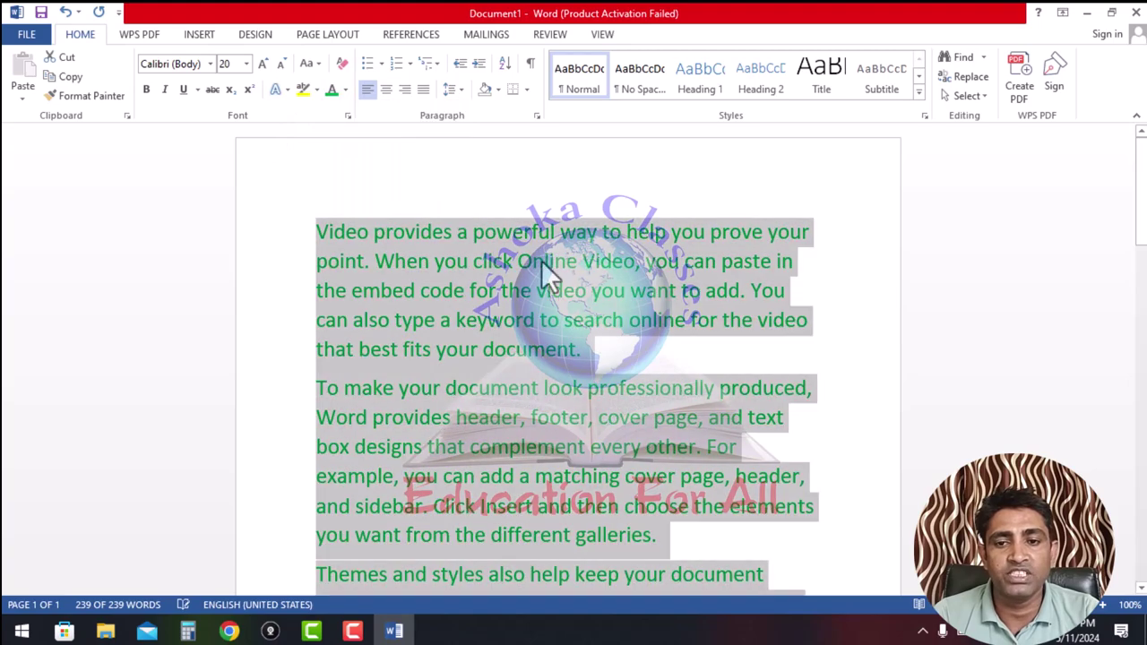
{"action": "scroll", "coordinate": [601, 317], "scroll_direction": "down", "scroll_amount": 1}
{"action": "scroll", "coordinate": [601, 316], "scroll_direction": "down", "scroll_amount": 2}
{"action": "scroll", "coordinate": [601, 316], "scroll_direction": "down", "scroll_amount": 3}
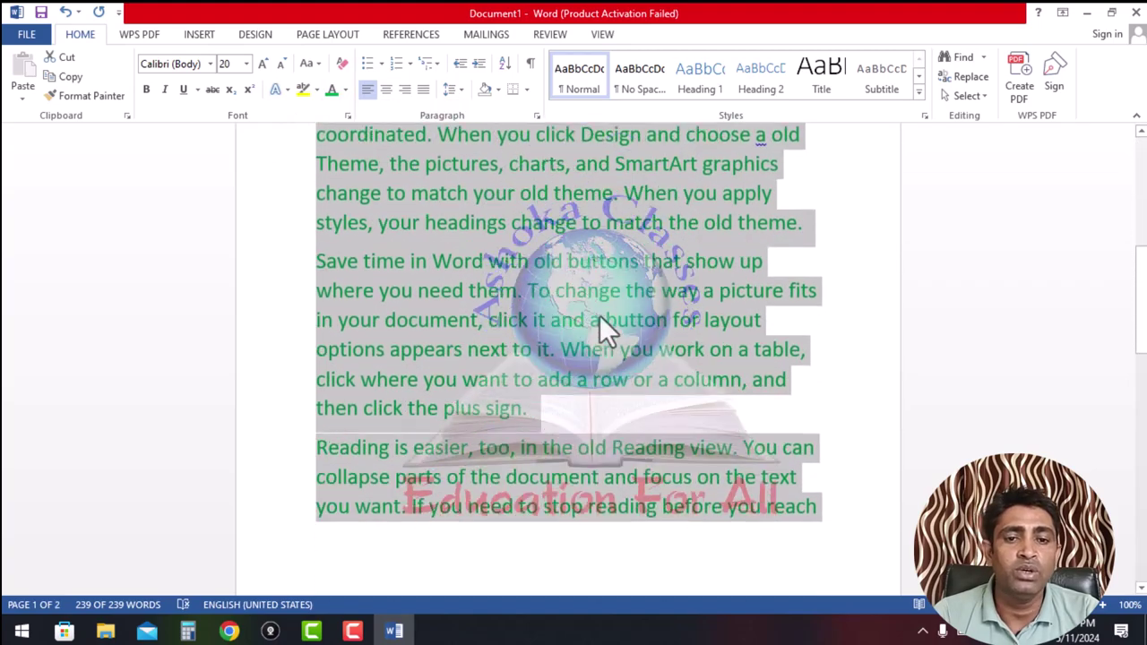
{"action": "scroll", "coordinate": [601, 316], "scroll_direction": "down", "scroll_amount": 2}
{"action": "scroll", "coordinate": [600, 315], "scroll_direction": "up", "scroll_amount": 1}
{"action": "scroll", "coordinate": [599, 315], "scroll_direction": "up", "scroll_amount": 3}
{"action": "scroll", "coordinate": [599, 314], "scroll_direction": "up", "scroll_amount": 3}
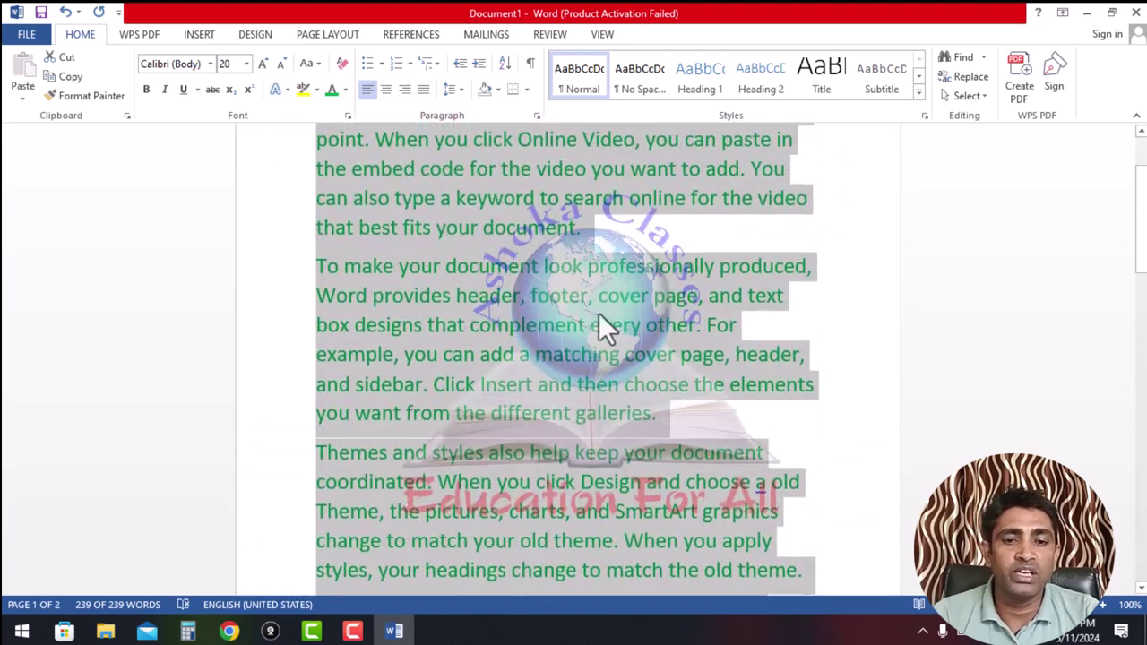
{"action": "scroll", "coordinate": [598, 313], "scroll_direction": "up", "scroll_amount": 2}
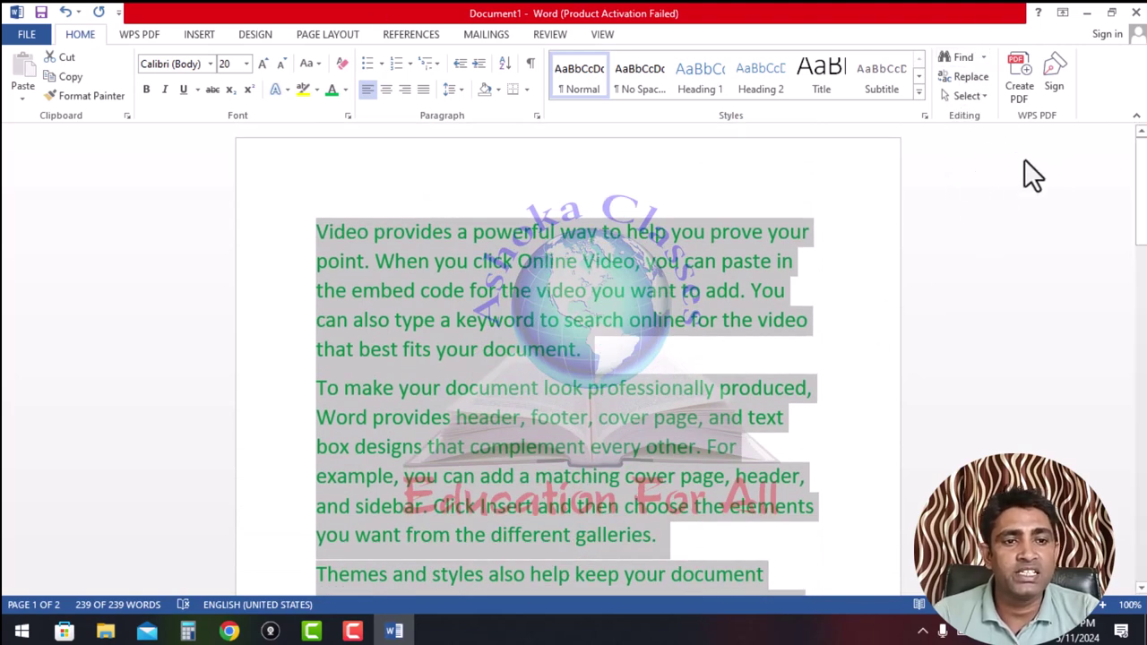
{"action": "left_click", "coordinate": [584, 180]}
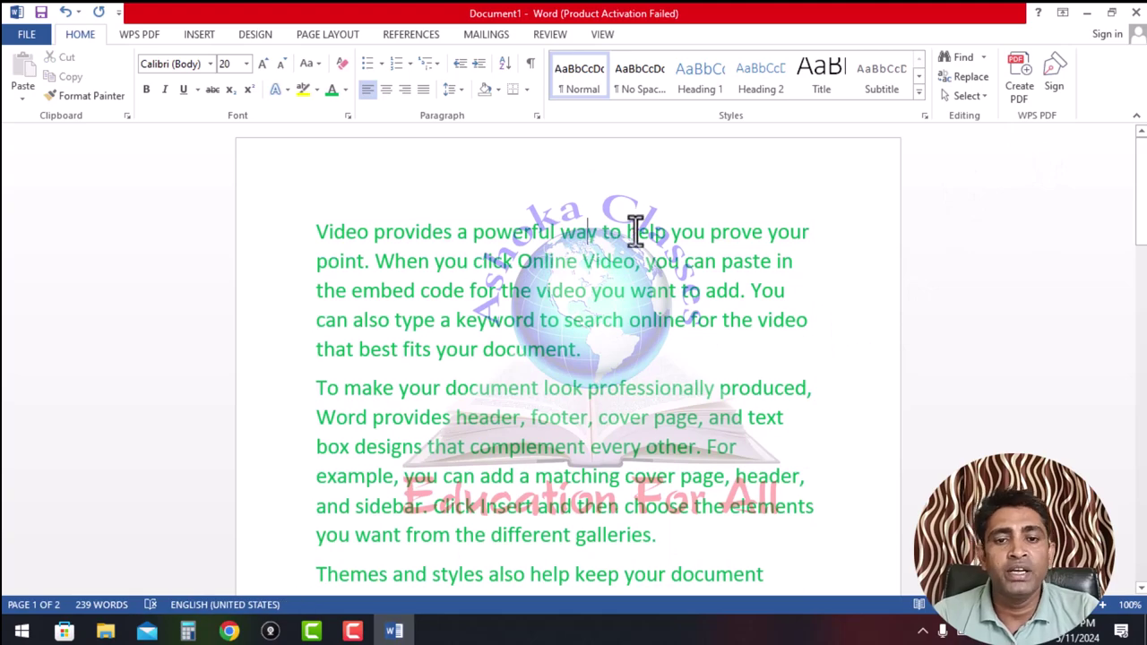
{"action": "scroll", "coordinate": [632, 229], "scroll_direction": "down", "scroll_amount": 2}
{"action": "scroll", "coordinate": [635, 229], "scroll_direction": "down", "scroll_amount": 2}
{"action": "scroll", "coordinate": [634, 228], "scroll_direction": "down", "scroll_amount": 3}
{"action": "scroll", "coordinate": [634, 228], "scroll_direction": "down", "scroll_amount": 3}
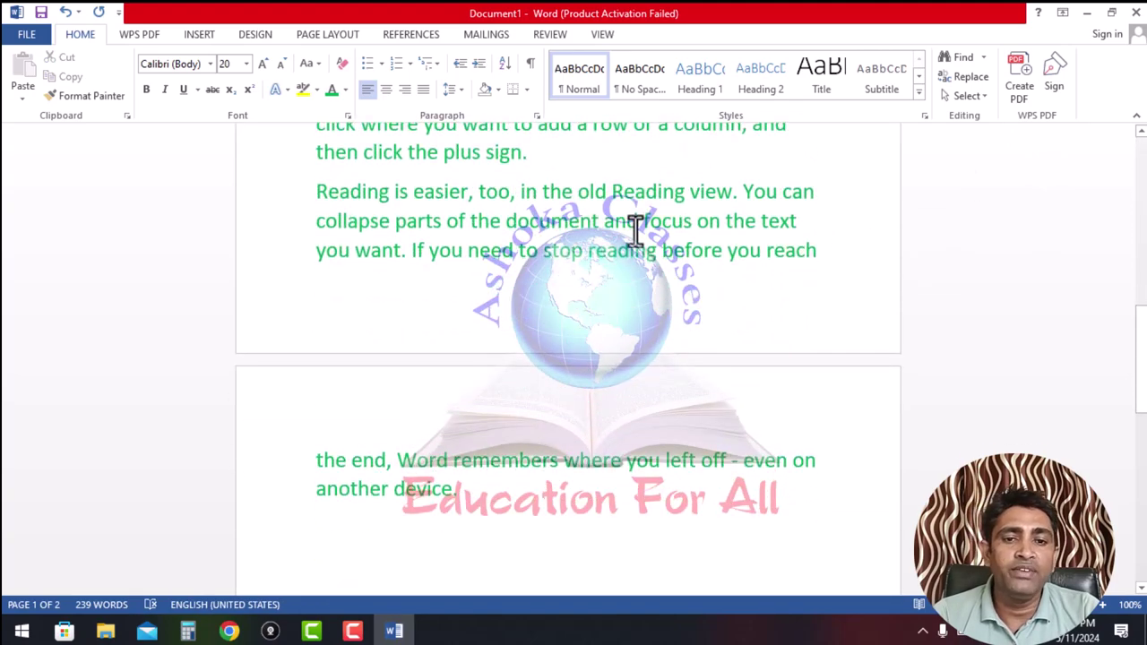
{"action": "scroll", "coordinate": [635, 229], "scroll_direction": "down", "scroll_amount": 2}
{"action": "scroll", "coordinate": [635, 228], "scroll_direction": "up", "scroll_amount": 3}
{"action": "scroll", "coordinate": [634, 229], "scroll_direction": "up", "scroll_amount": 3}
{"action": "scroll", "coordinate": [635, 228], "scroll_direction": "up", "scroll_amount": 2}
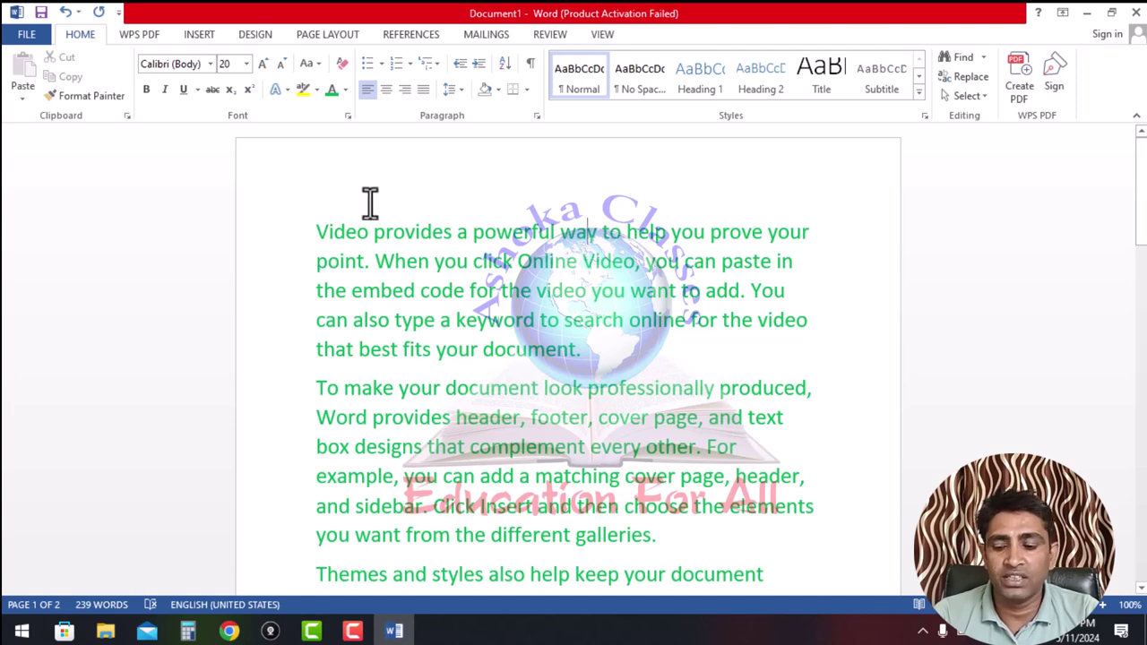
- Save the document to the Desktop under the file name 'text'
{"action": "left_click", "coordinate": [26, 36]}
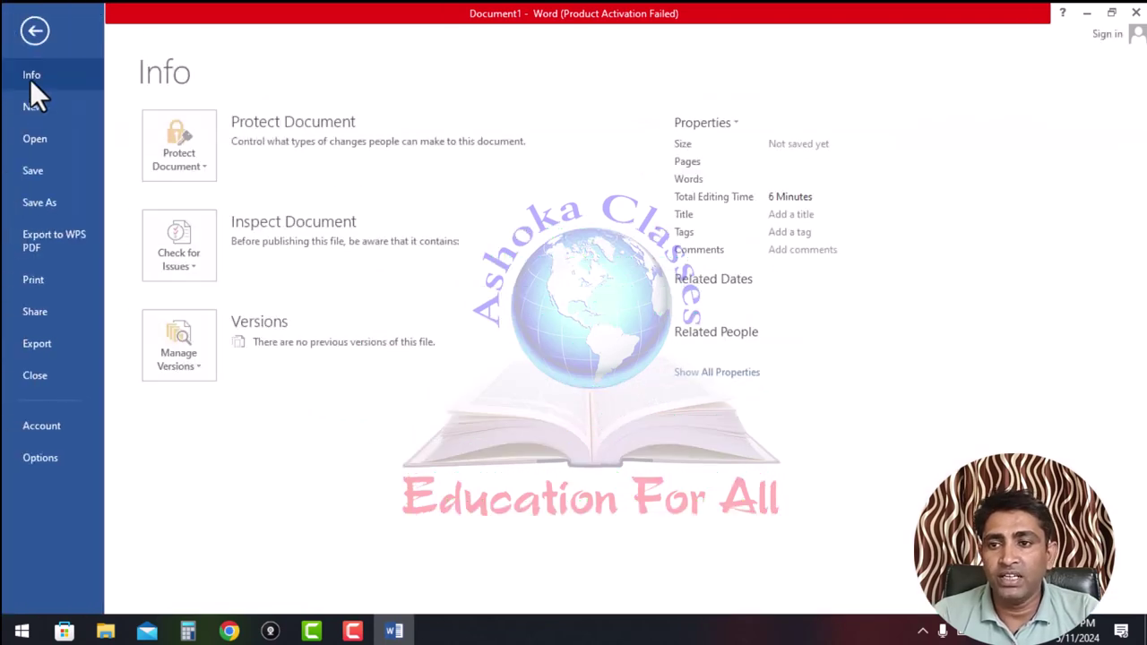
{"action": "left_click", "coordinate": [38, 172]}
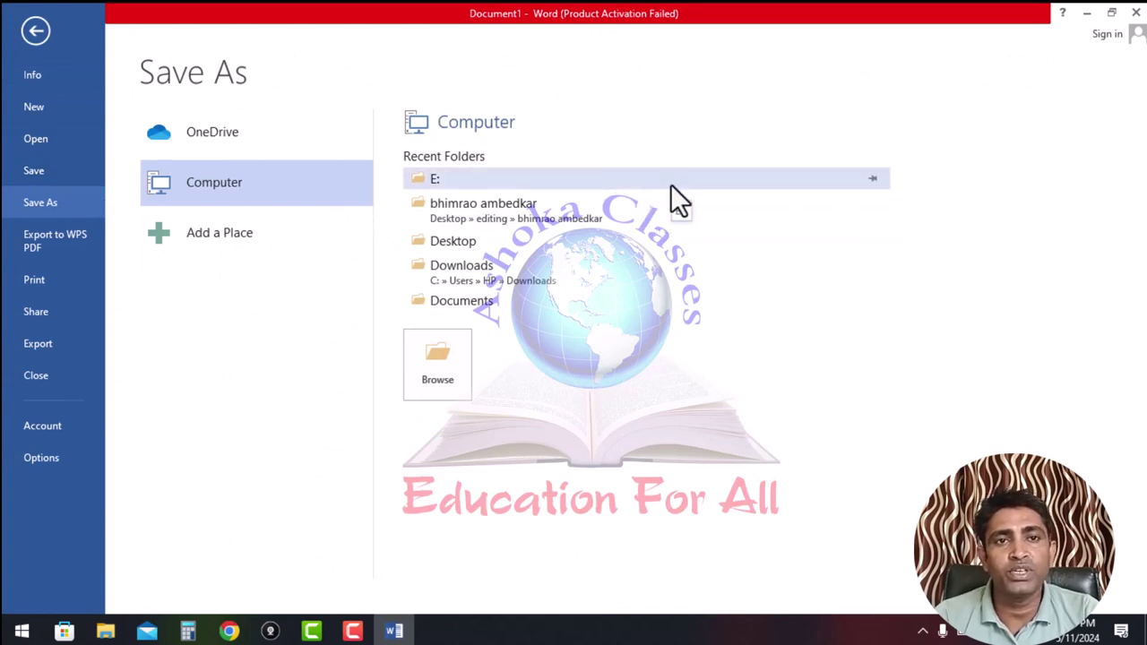
{"action": "left_click", "coordinate": [446, 241]}
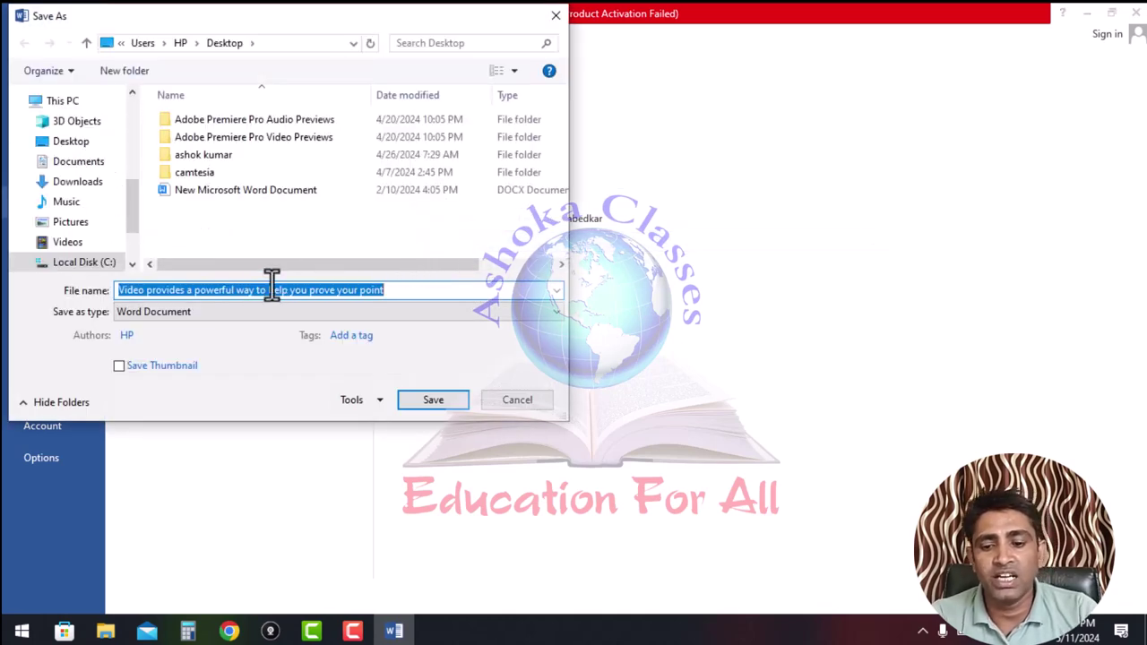
{"action": "type", "text": "text"}
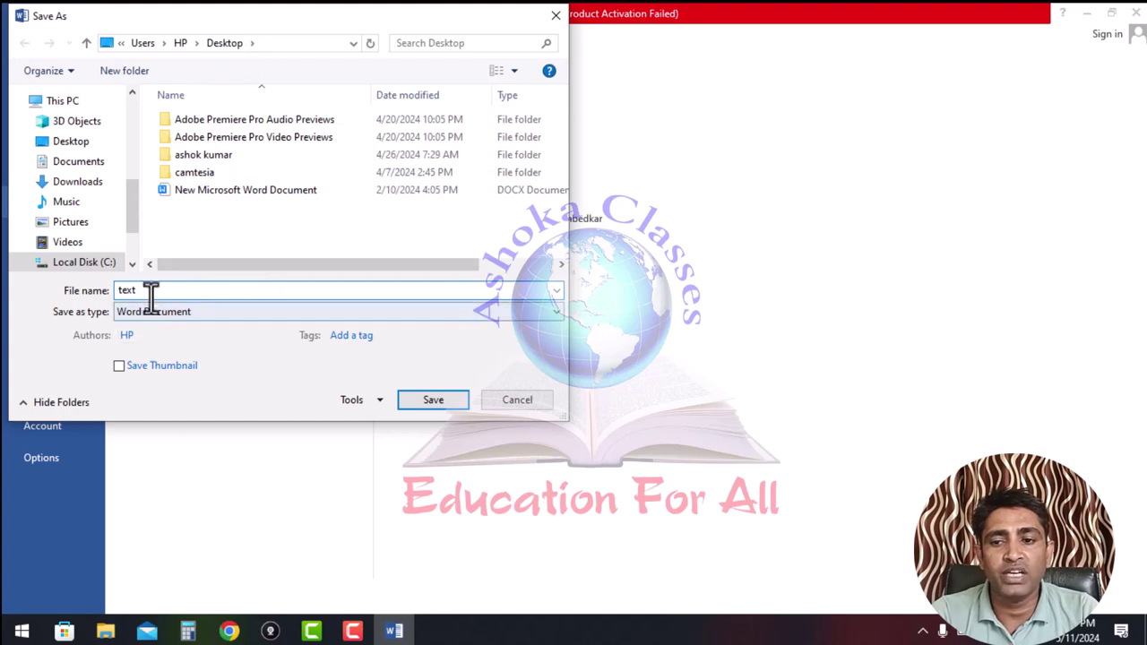
{"action": "left_click", "coordinate": [436, 400]}
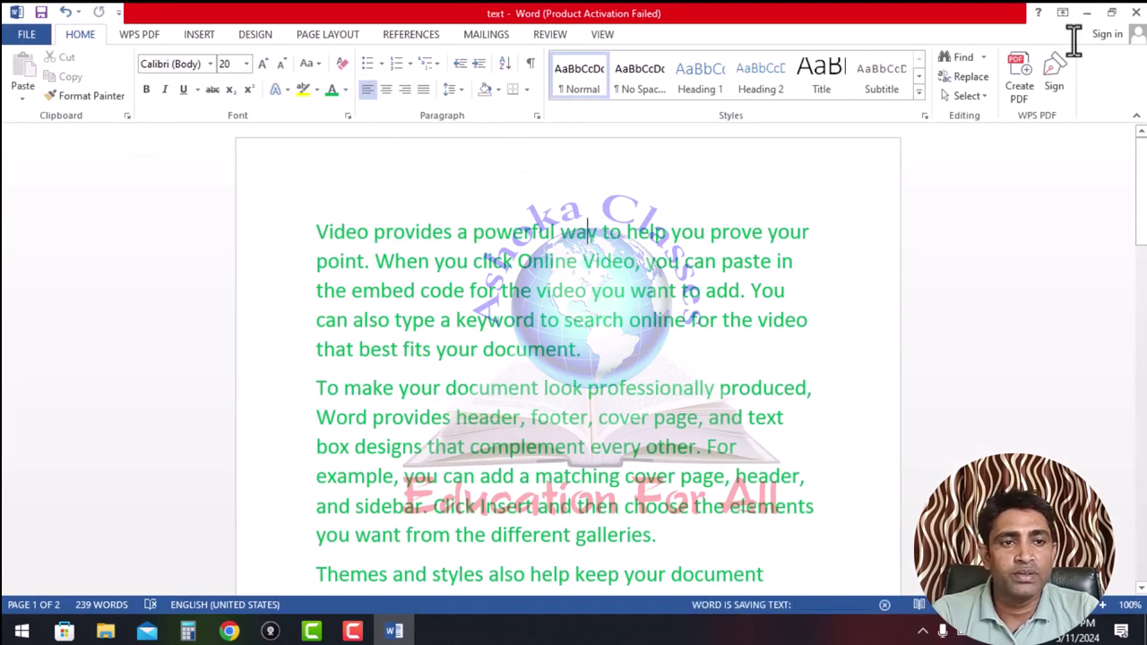
- Minimize Word to find the saved 'text' file on the desktop, then switch back to Word
{"action": "left_click", "coordinate": [1088, 14]}
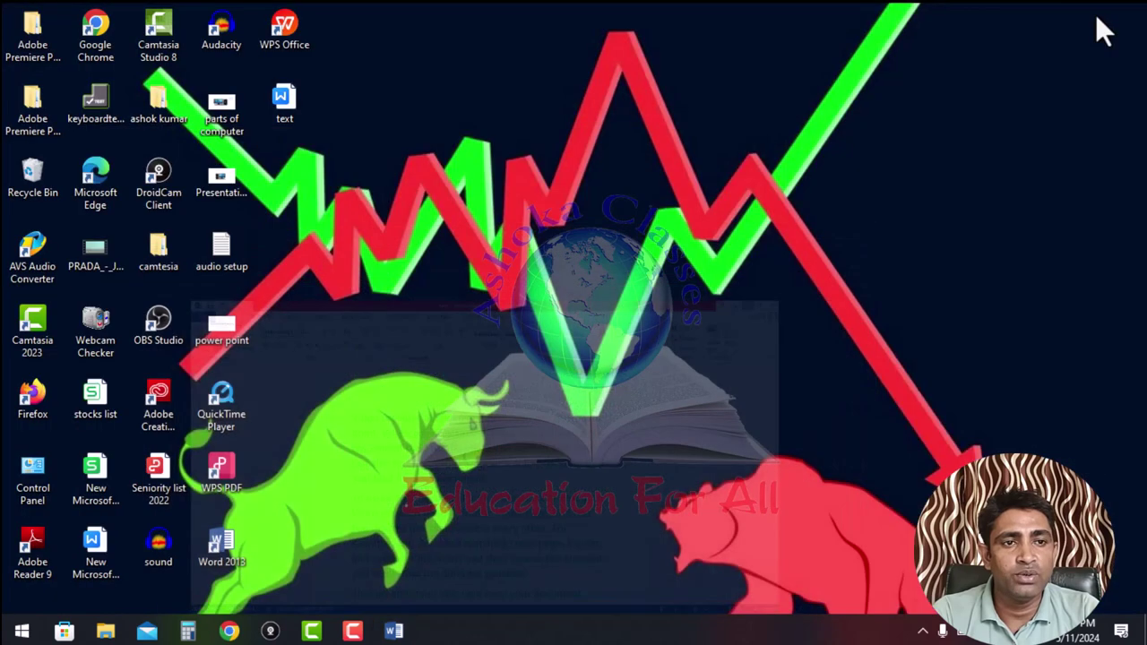
{"action": "left_click", "coordinate": [284, 103]}
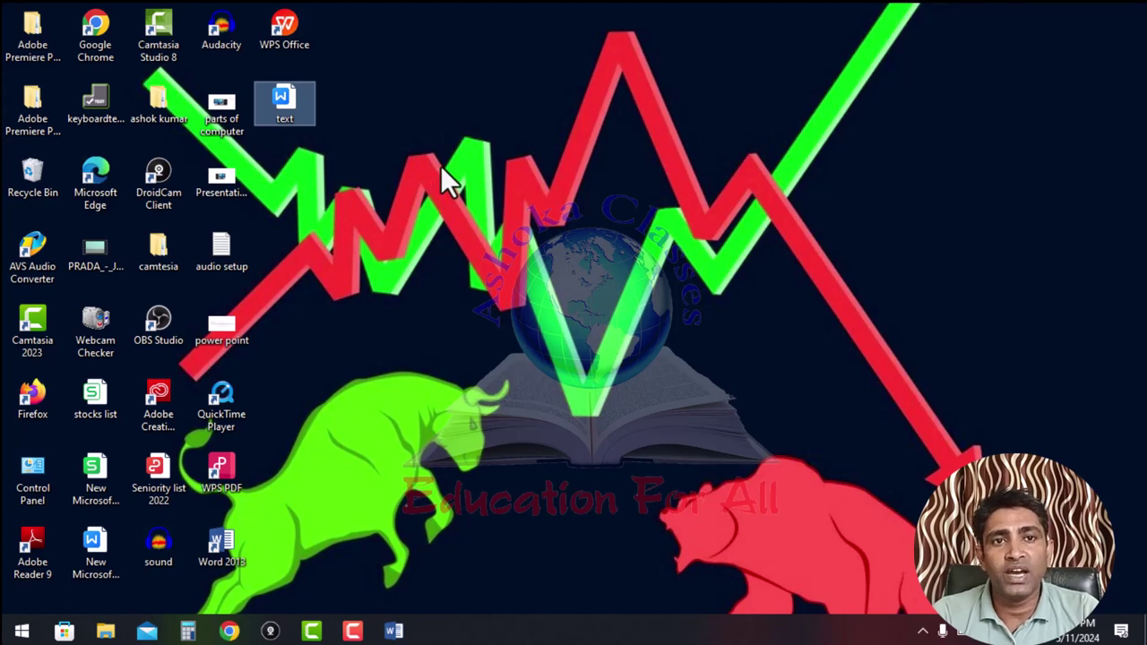
{"action": "key", "text": "alt+Tab"}
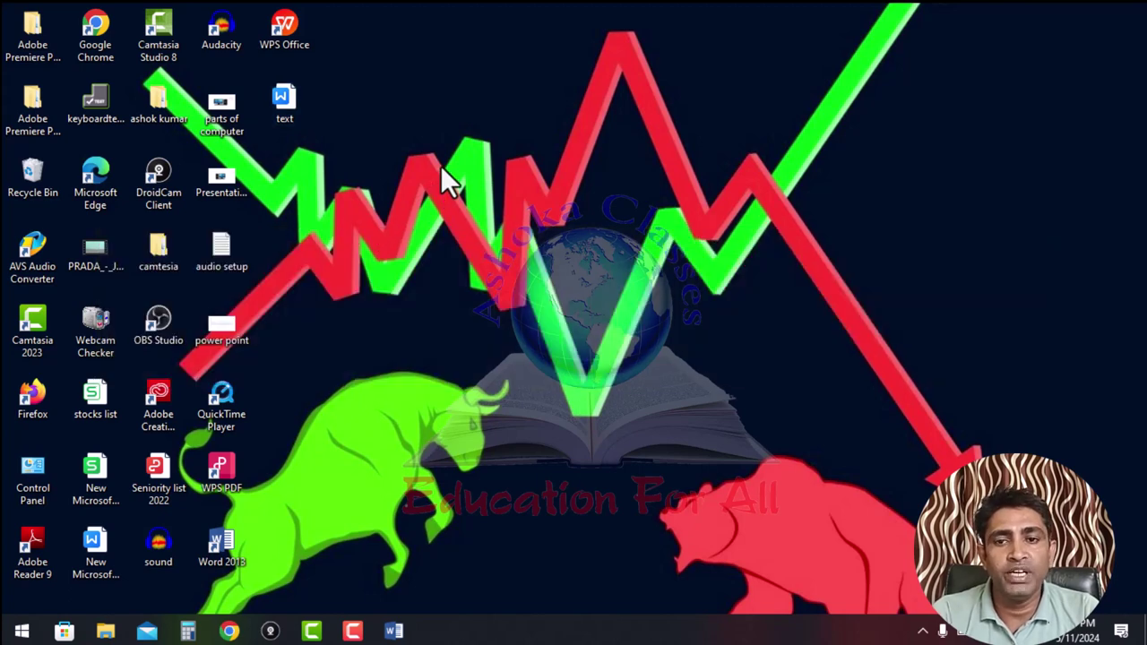
{"action": "key", "text": "alt+Tab"}
{"action": "key", "text": "alt+Tab"}
{"action": "key", "text": "alt+Tab"}
{"action": "key", "text": "alt+Tab"}
{"action": "key", "text": "alt+Tab"}
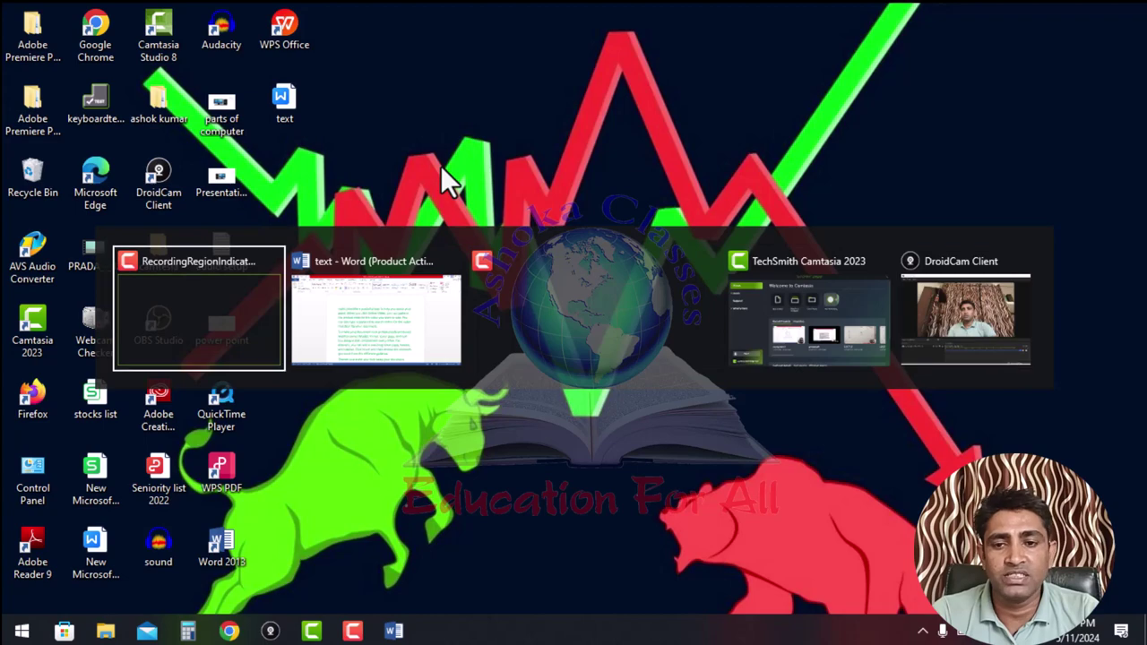
{"action": "key", "text": "alt+Tab"}
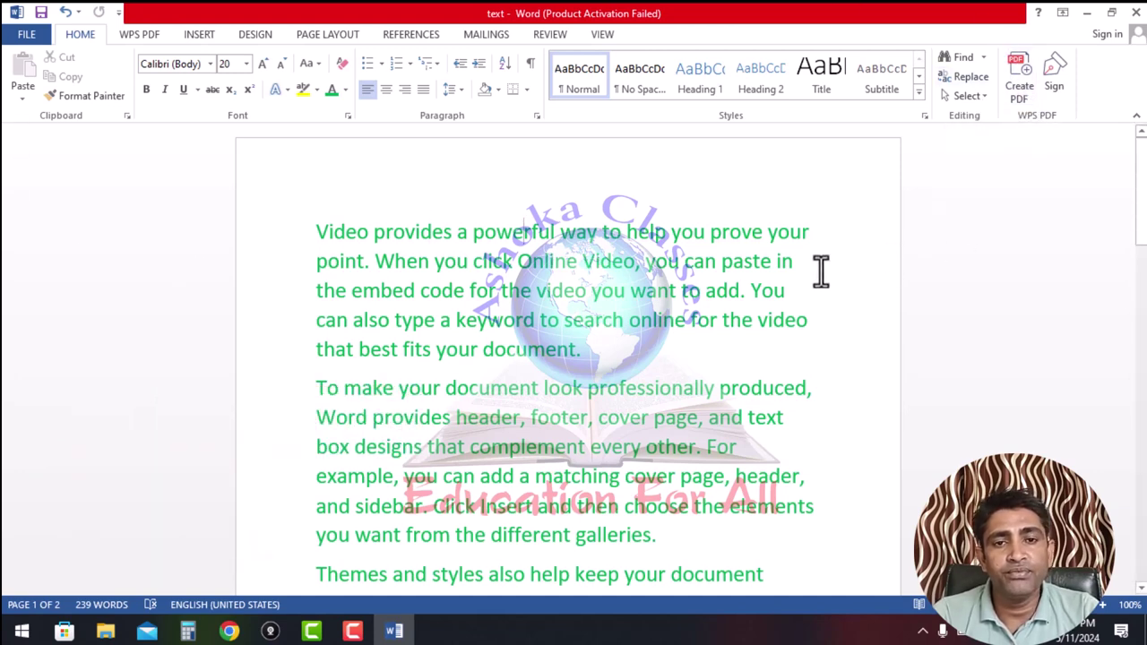
- Export the document as text.pdf with the WPS PDF Create PDF tool
{"action": "left_click", "coordinate": [1027, 72]}
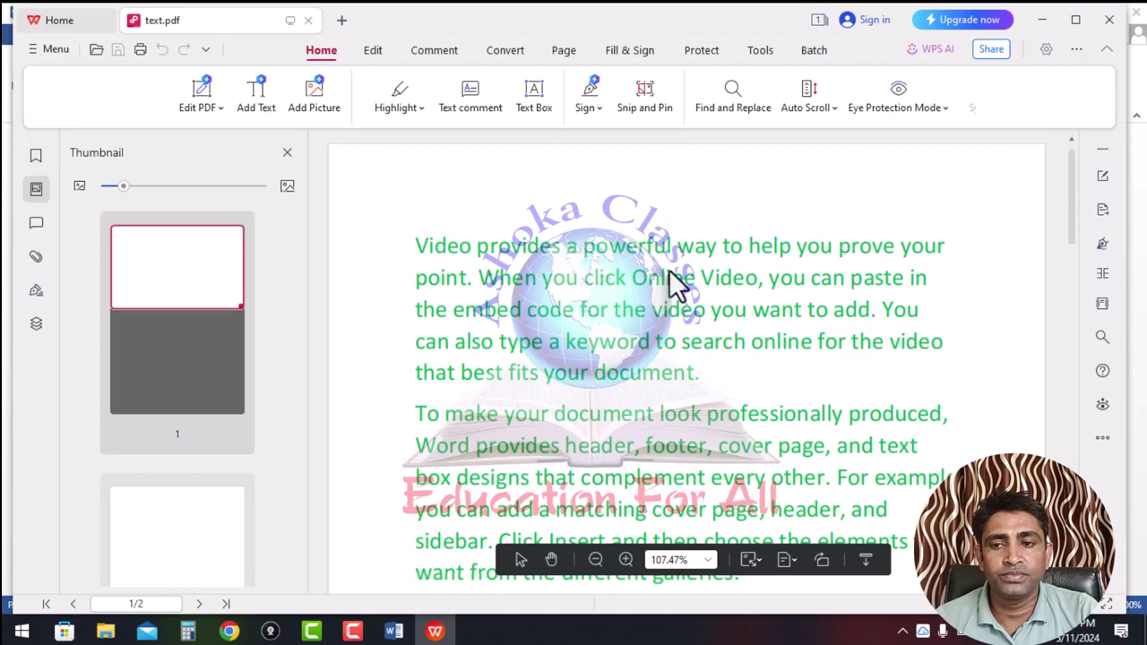
- Review the green paragraphs in text.pdf, then close WPS Office to get back to the Word document 'text'
{"action": "scroll", "coordinate": [669, 269], "scroll_direction": "down", "scroll_amount": 3}
{"action": "scroll", "coordinate": [668, 260], "scroll_direction": "down", "scroll_amount": 1}
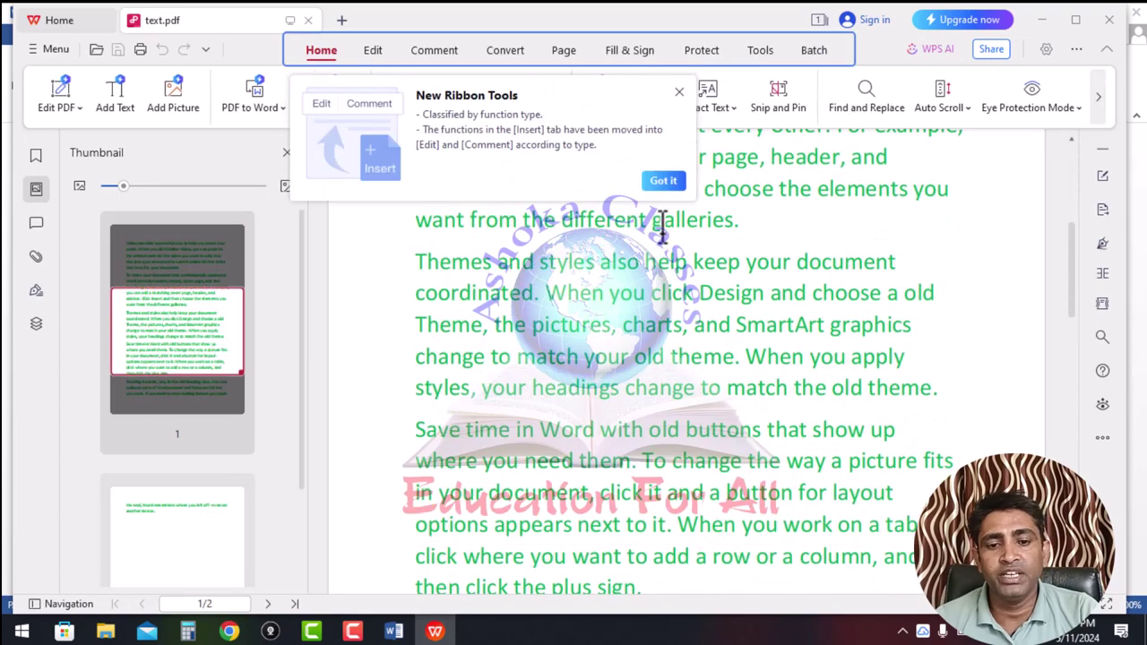
{"action": "scroll", "coordinate": [768, 344], "scroll_direction": "up", "scroll_amount": 3}
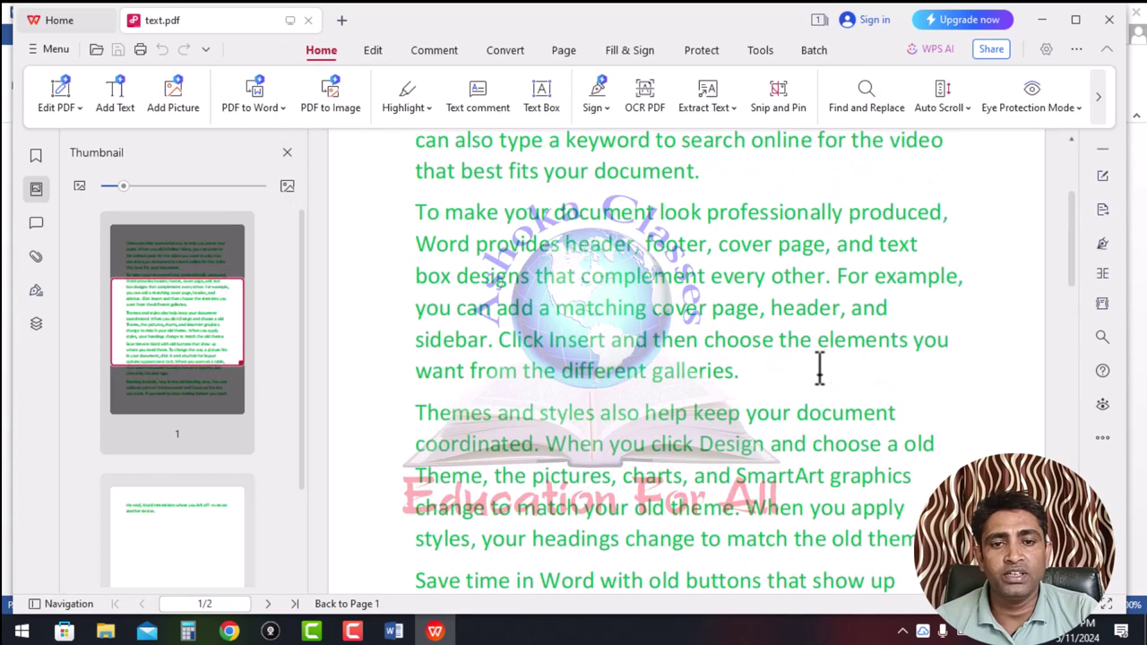
{"action": "scroll", "coordinate": [816, 371], "scroll_direction": "up", "scroll_amount": 2}
{"action": "left_click", "coordinate": [1111, 27]}
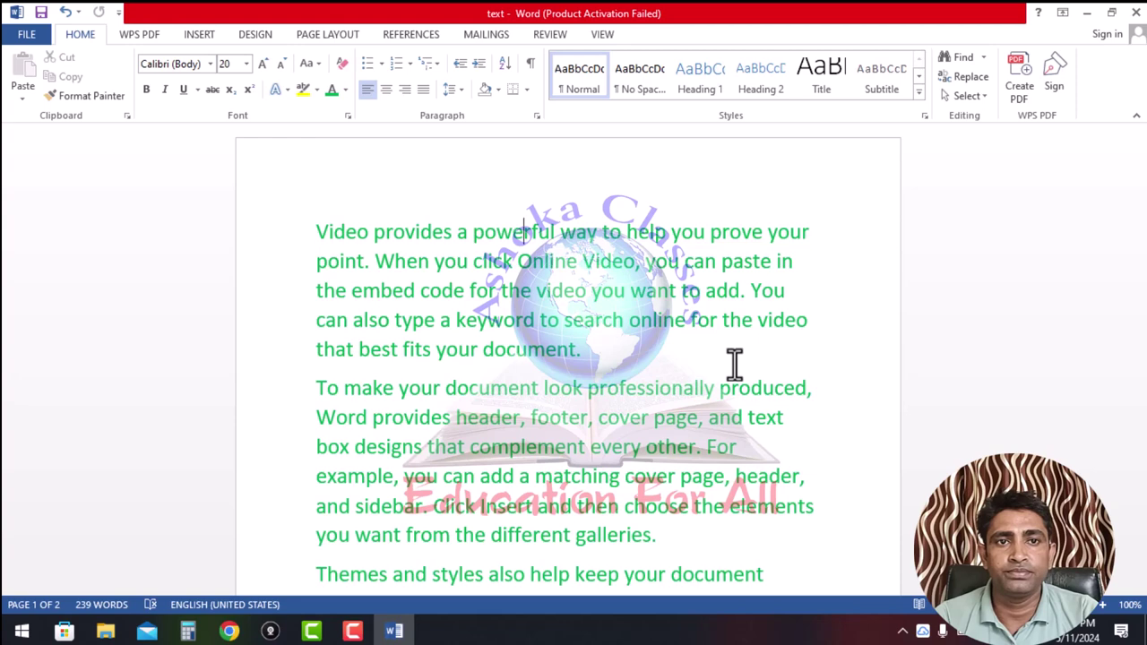
{"action": "mouse_move", "coordinate": [354, 634]}
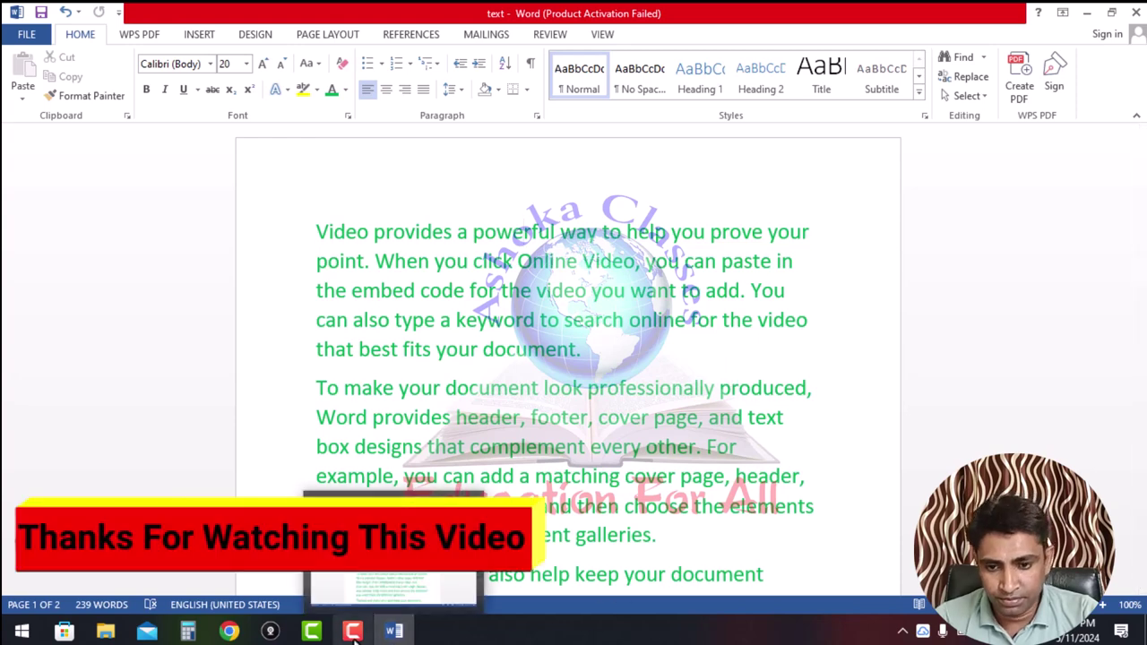